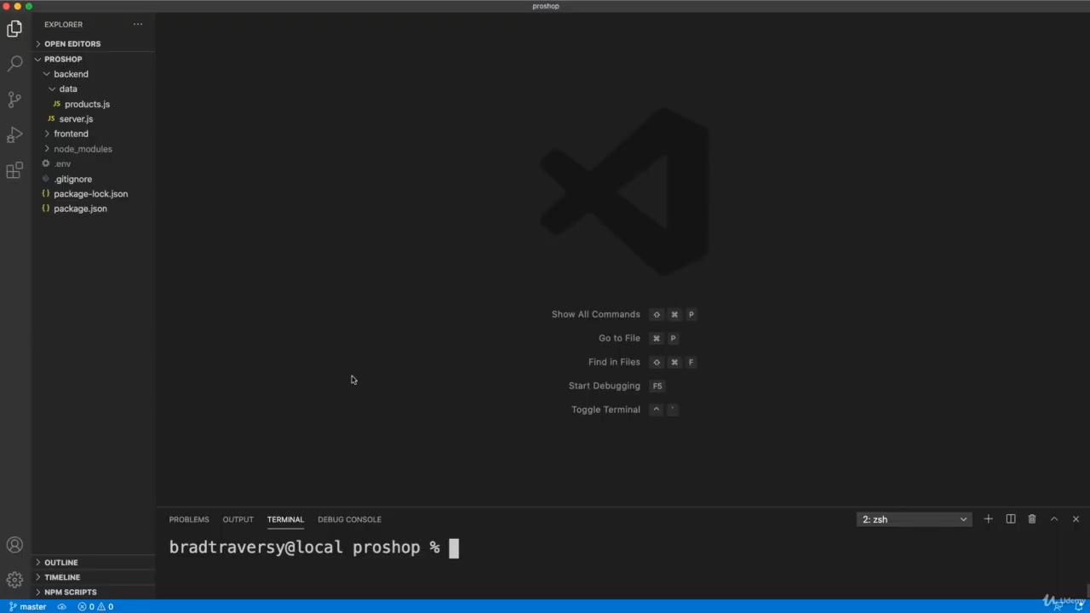
# Inspect the last product object and its _id field in products.js, then close the file.
pyautogui.click(76, 102)
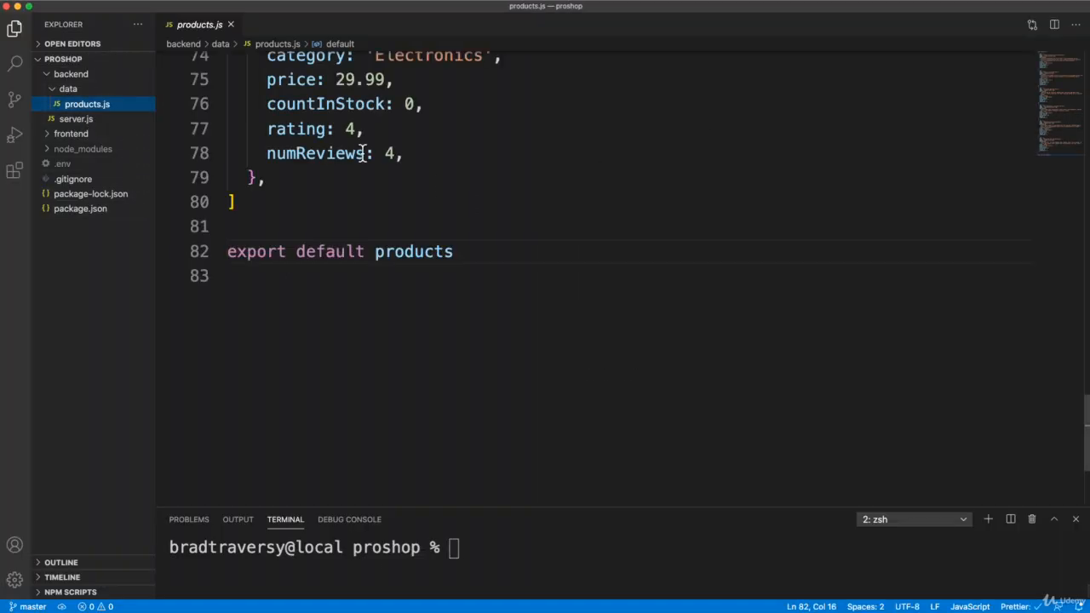
pyautogui.scroll(5, 358, 170)
pyautogui.moveTo(247, 129); pyautogui.dragTo(407, 457)
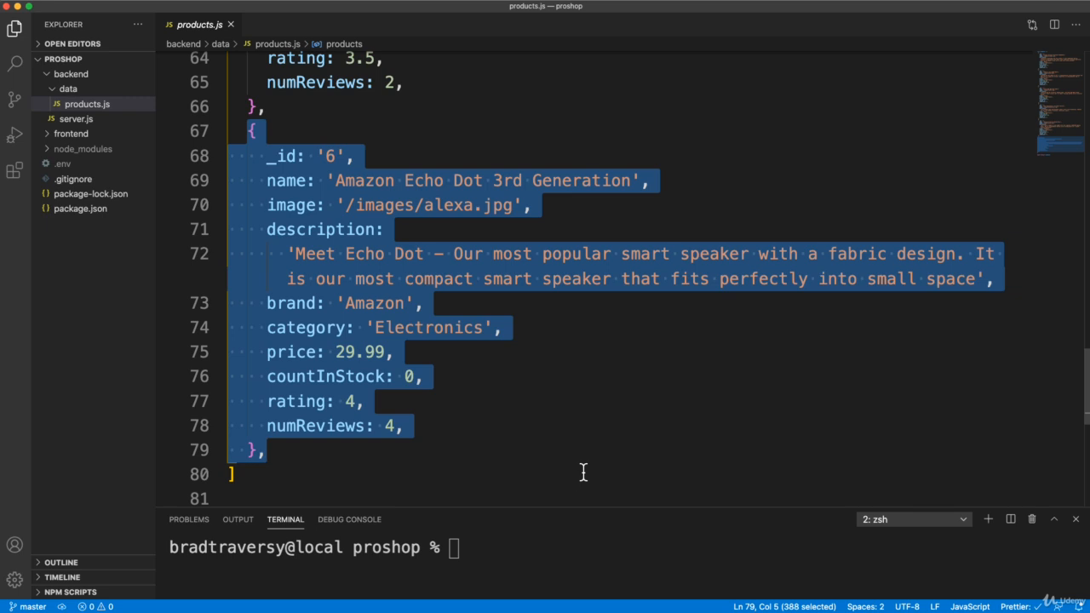
pyautogui.click(311, 136)
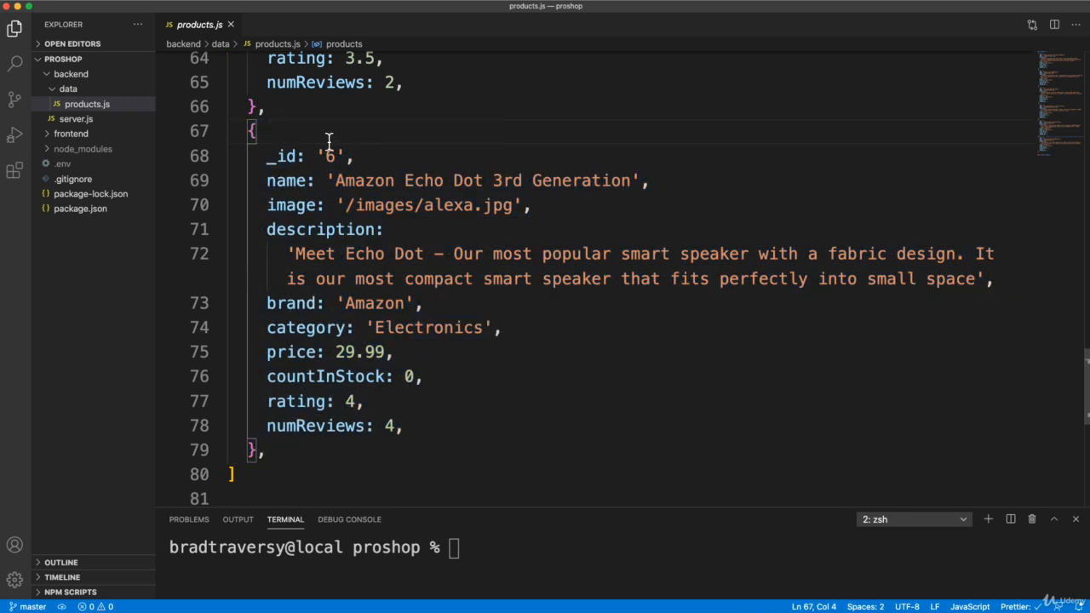
pyautogui.moveTo(266, 158); pyautogui.dragTo(295, 158)
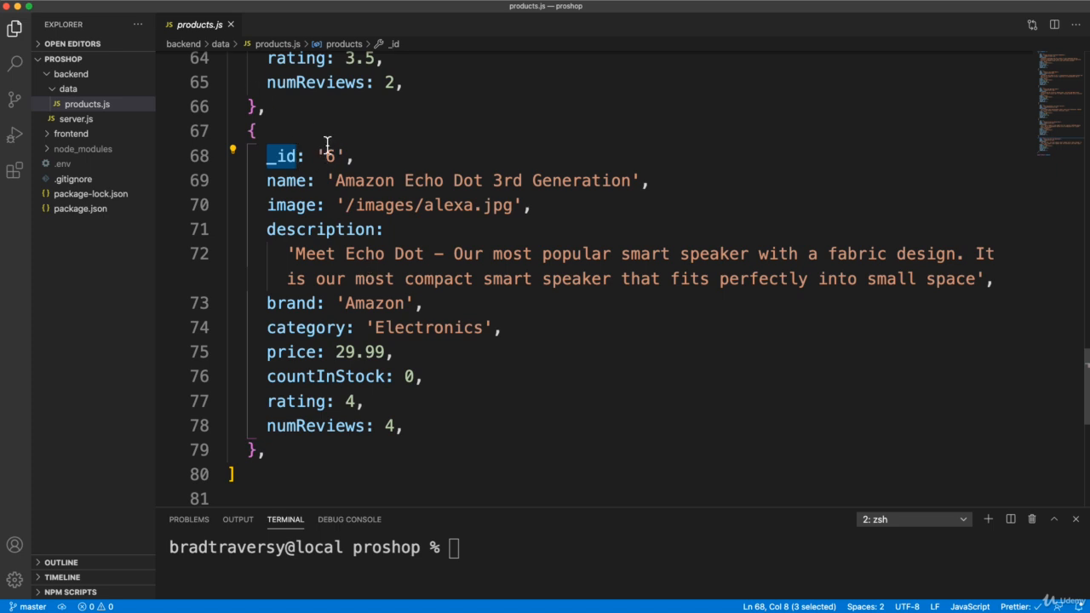
pyautogui.press('super+w')
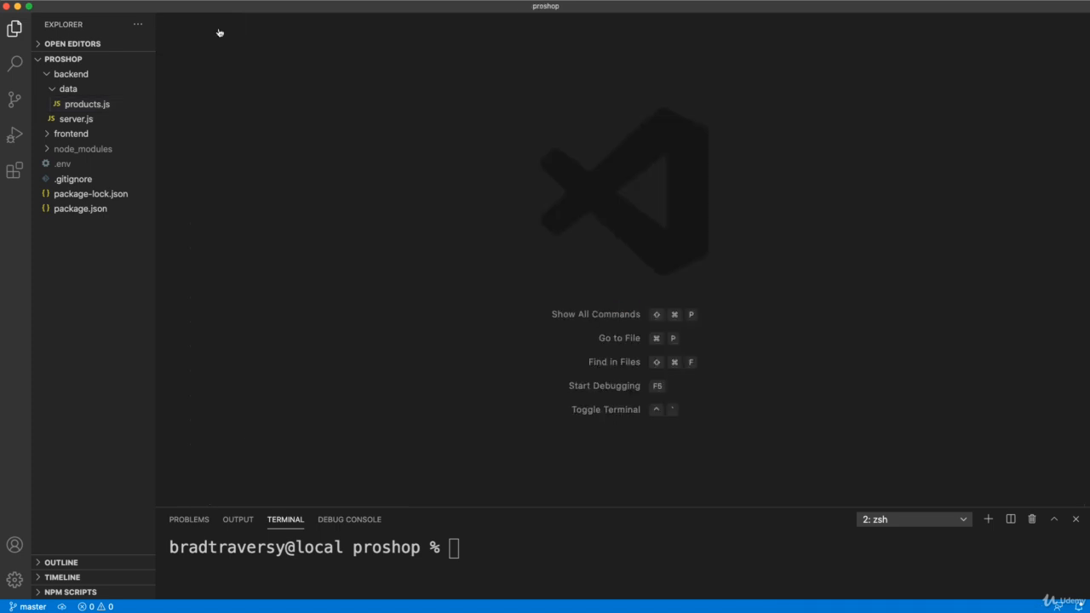
# Sign in to MongoDB Atlas with the account e-mail and password.
pyautogui.click(18, 8)
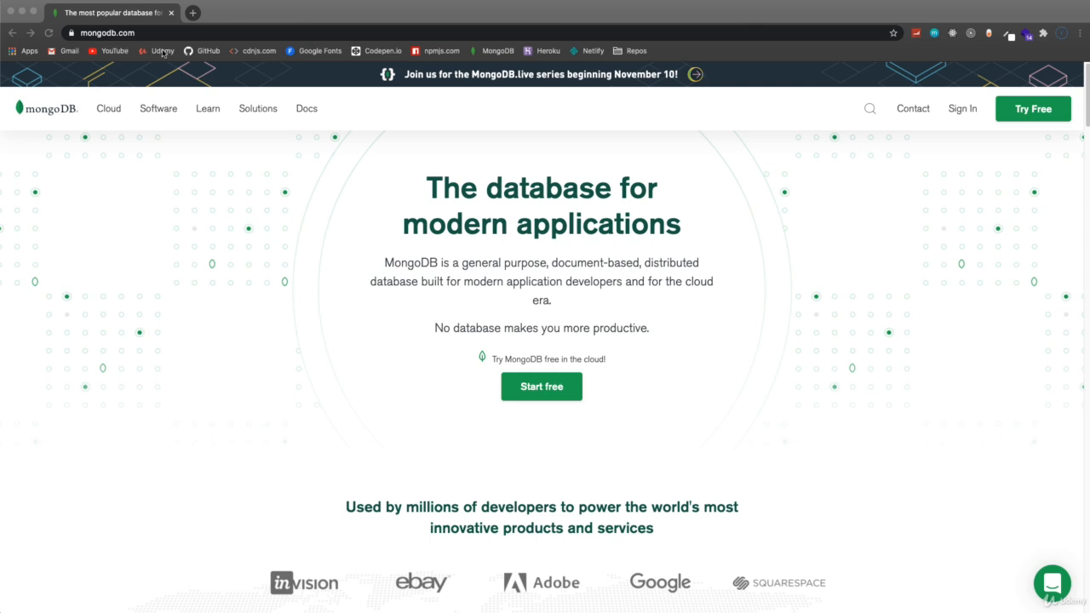
pyautogui.click(963, 113)
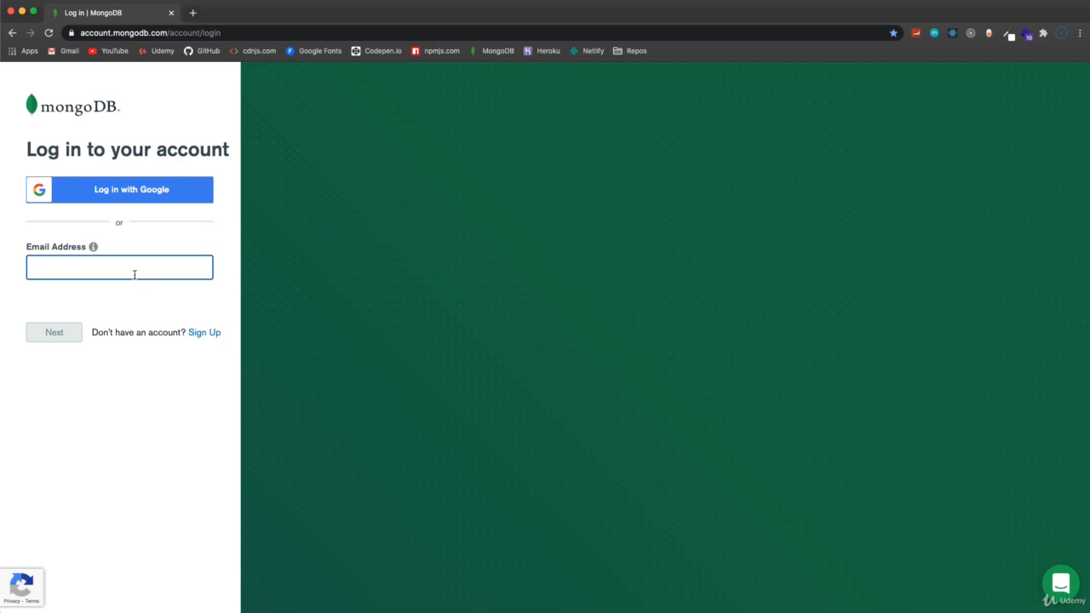
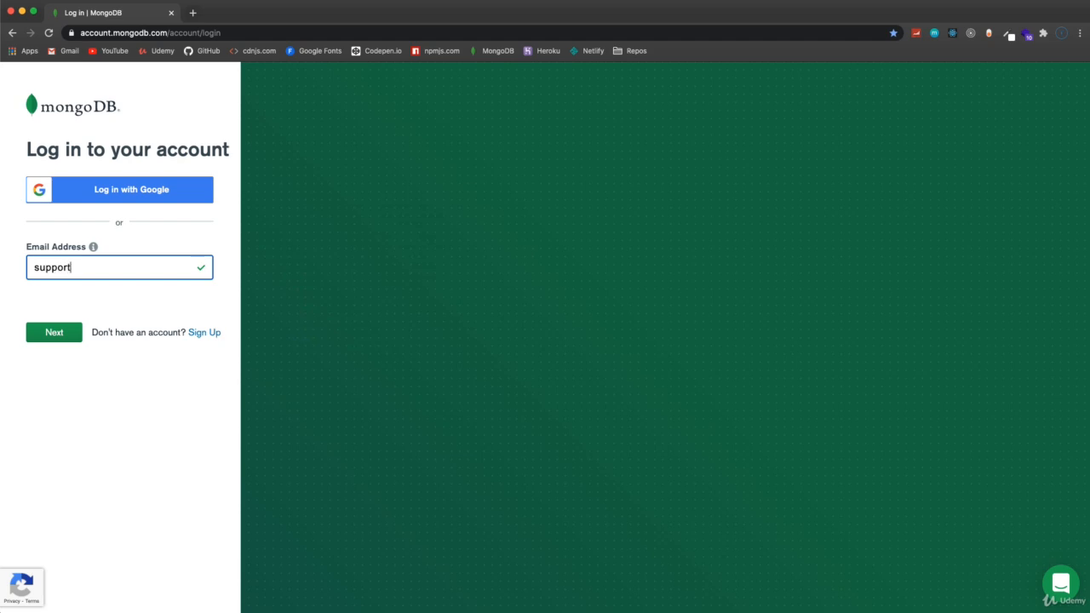
pyautogui.press('Return')
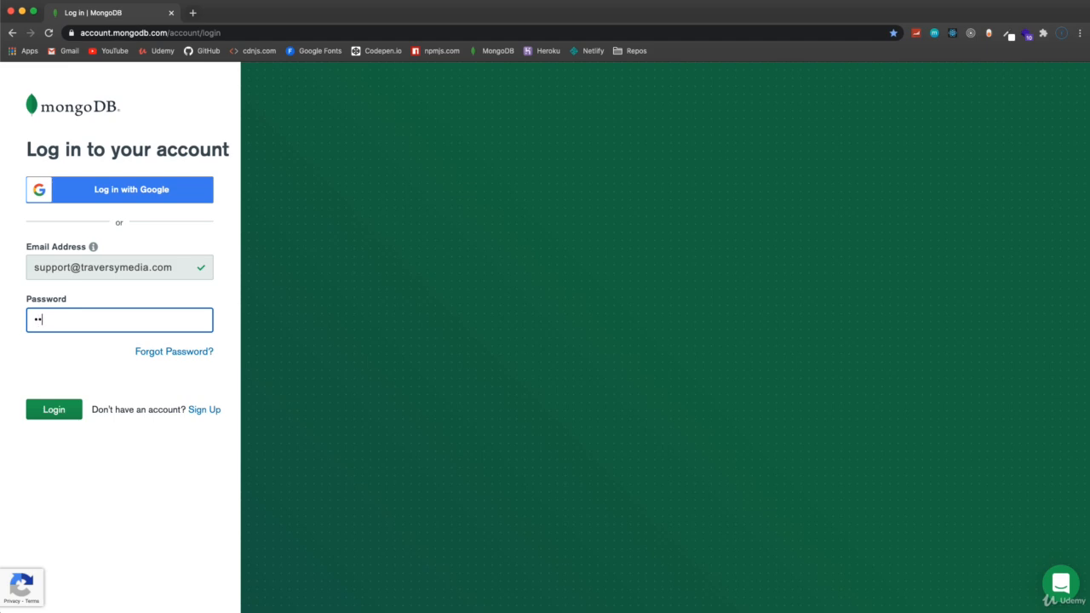
pyautogui.write('••••••••••')
pyautogui.press('Return')
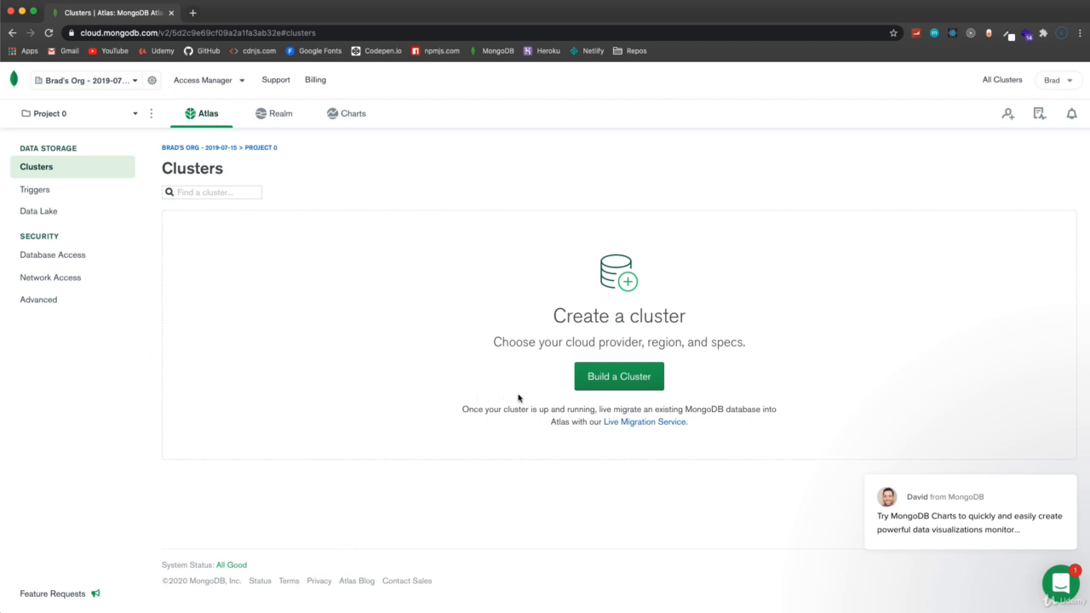
# Start building a cluster and choose JavaScript as the preferred language.
pyautogui.click(599, 379)
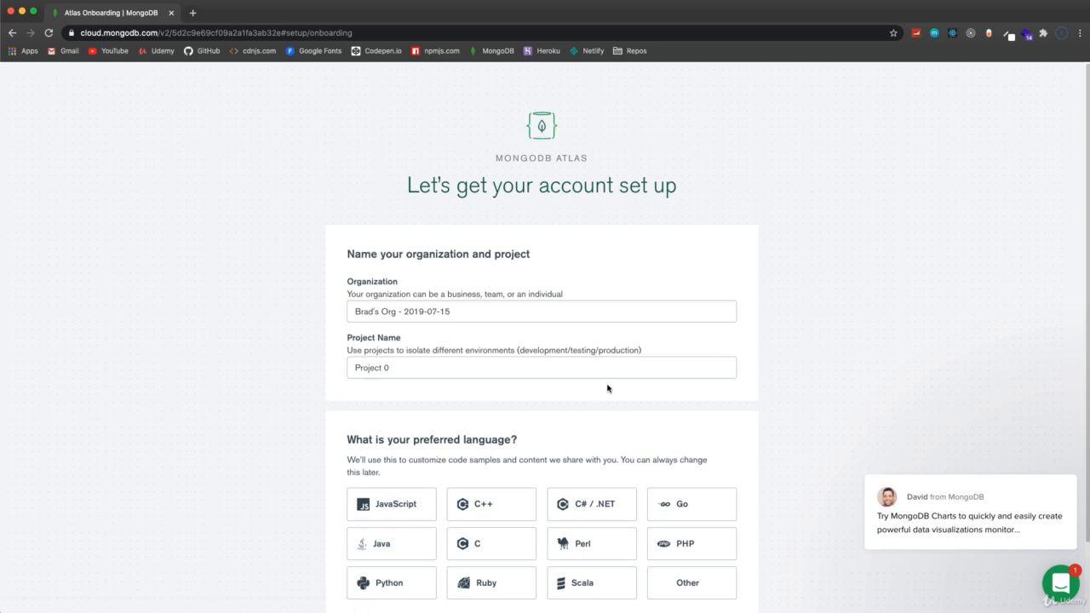
pyautogui.scroll(-2, 280, 299)
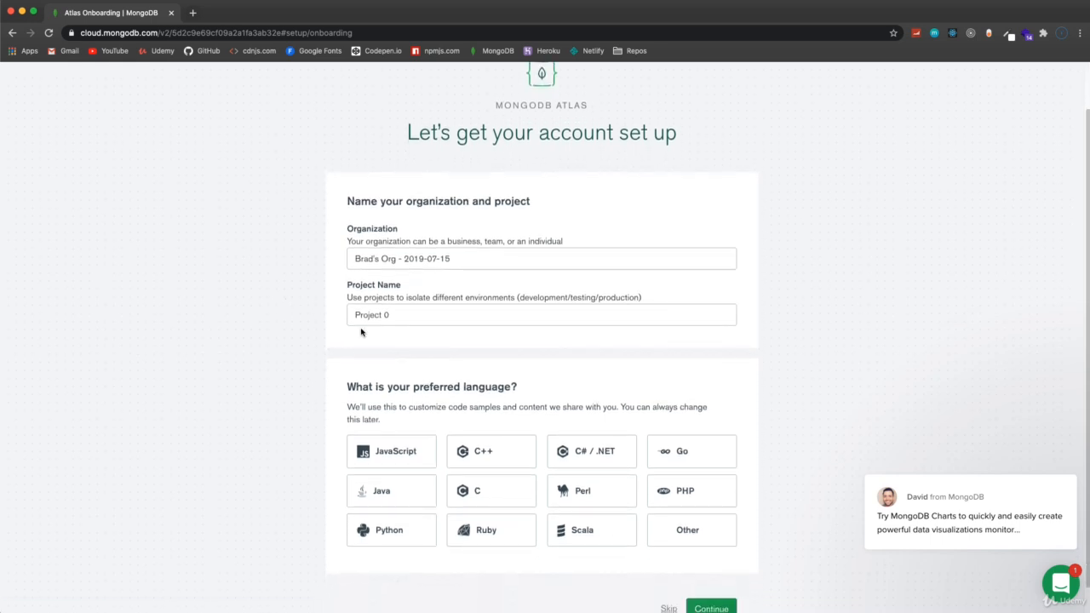
pyautogui.scroll(-1, 341, 328)
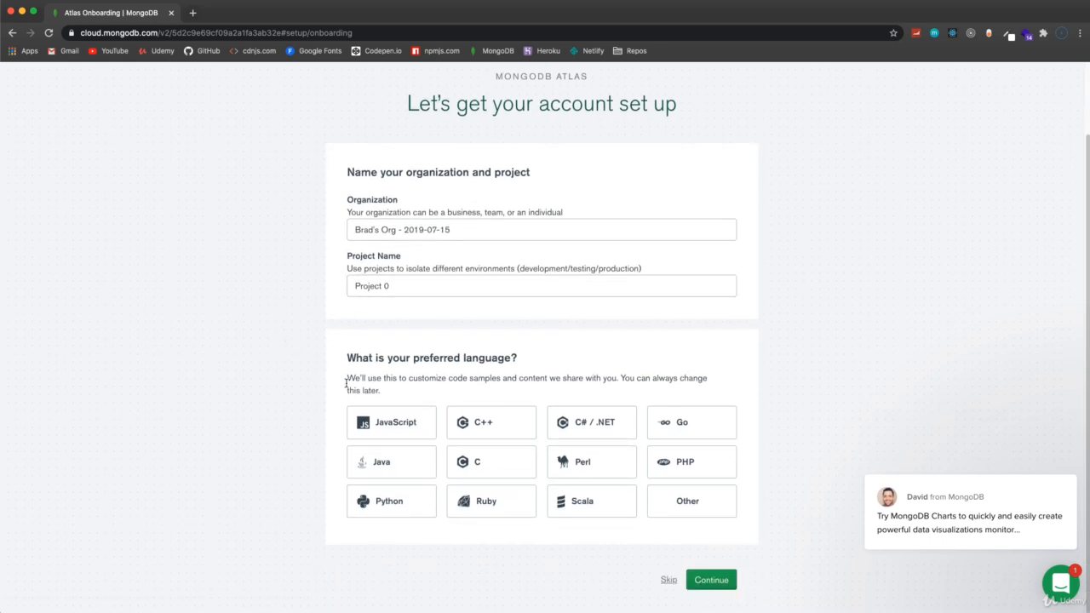
pyautogui.click(414, 424)
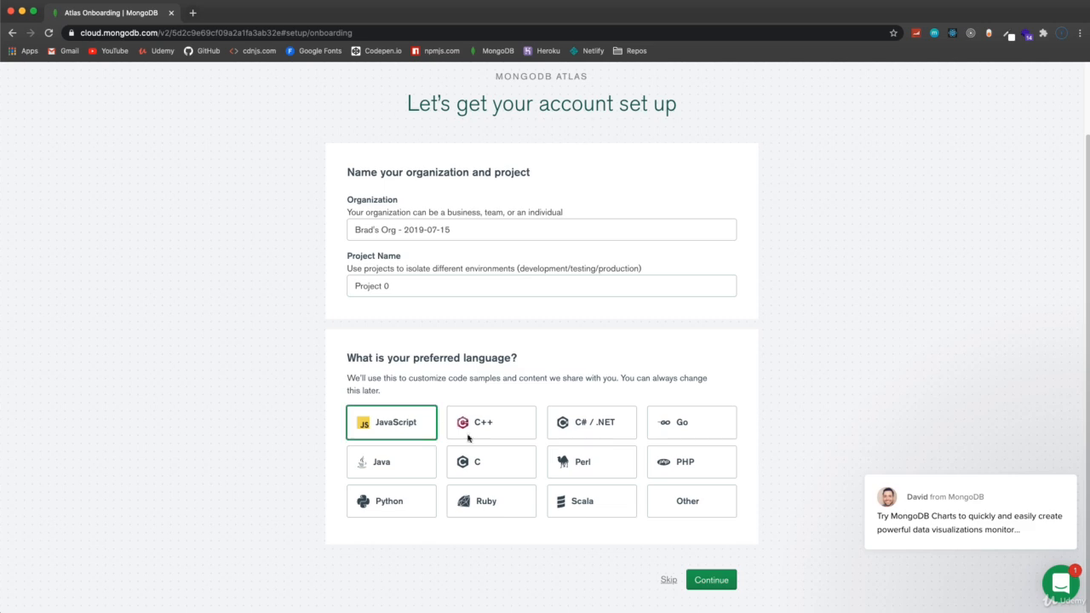
pyautogui.click(715, 586)
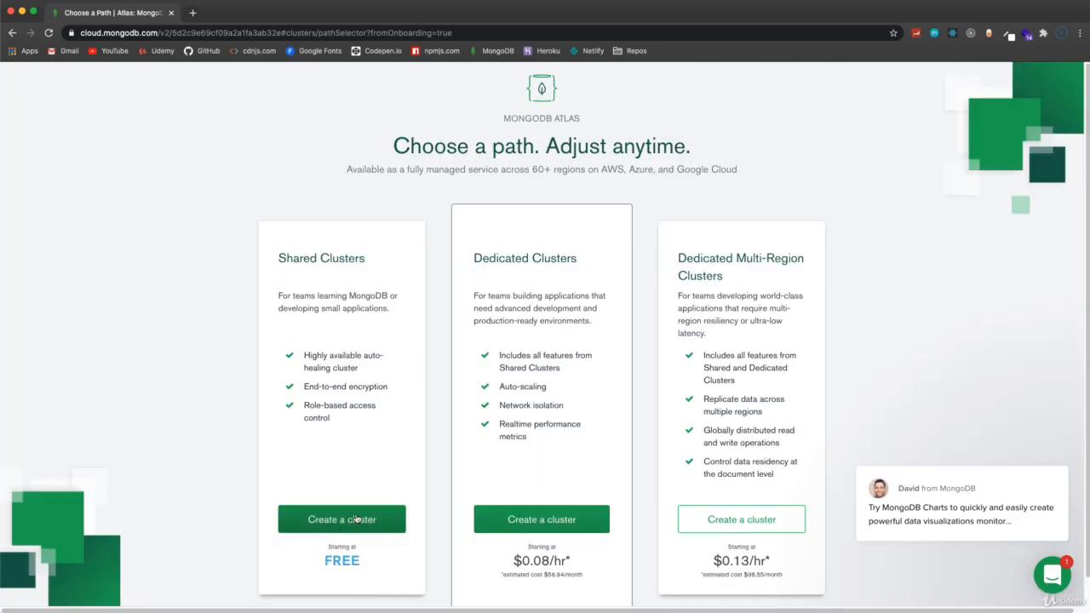
# Create a free shared cluster on AWS N. Virginia named TraversyMedia.
pyautogui.click(351, 527)
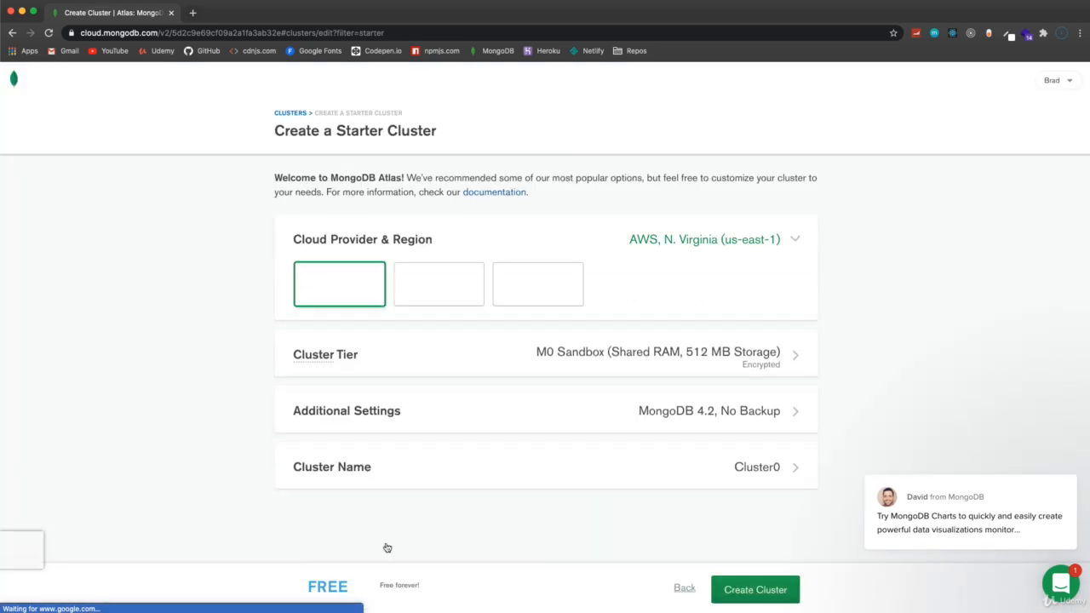
pyautogui.scroll(-1, 300, 396)
pyautogui.scroll(-1, 300, 396)
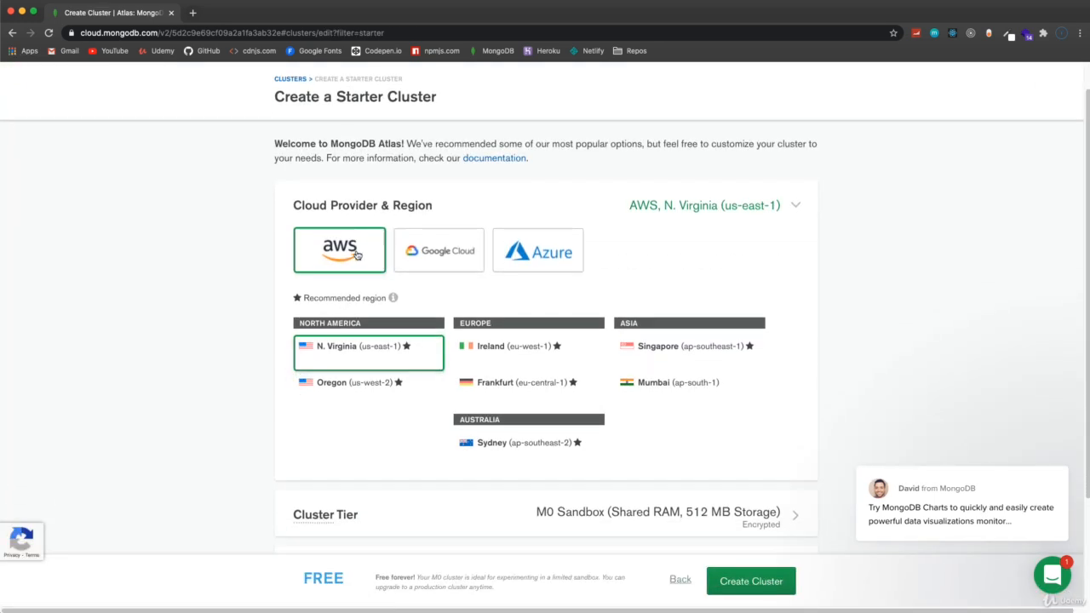
pyautogui.scroll(-5, 322, 263)
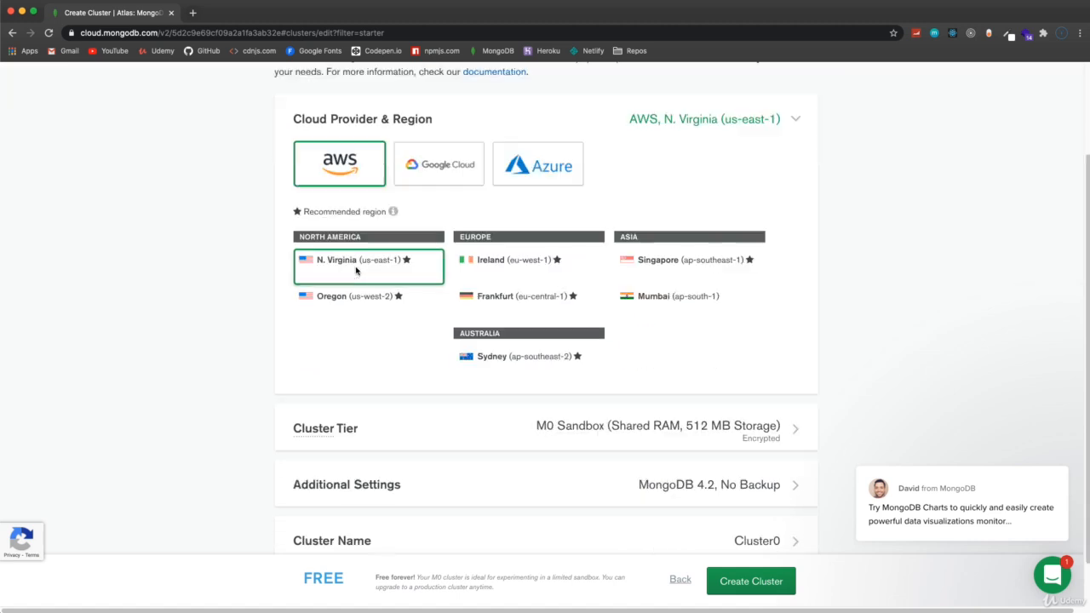
pyautogui.click(419, 483)
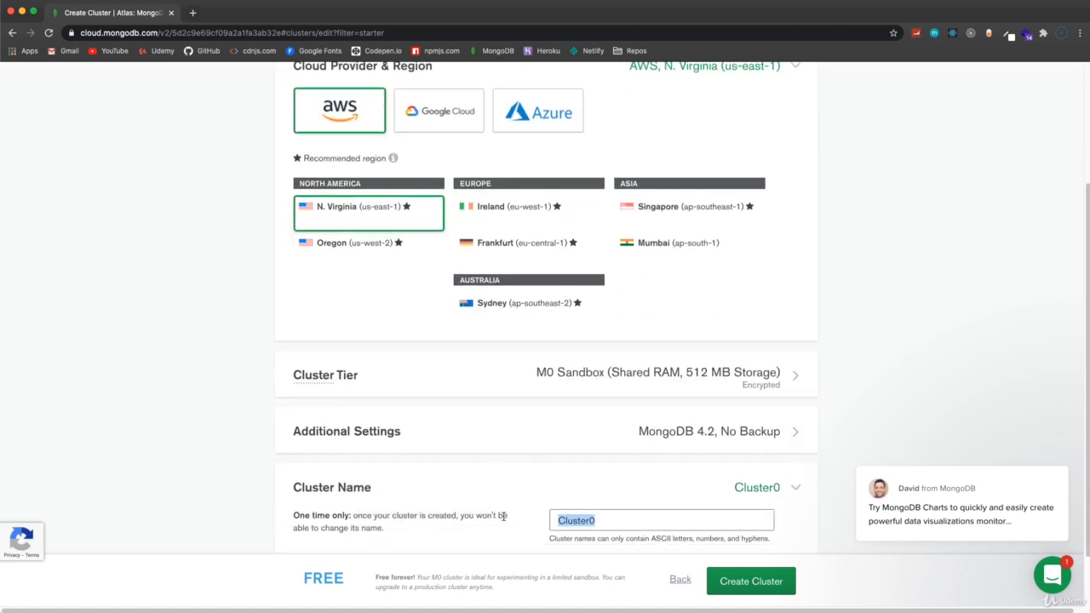
pyautogui.write('TraversyMedia')
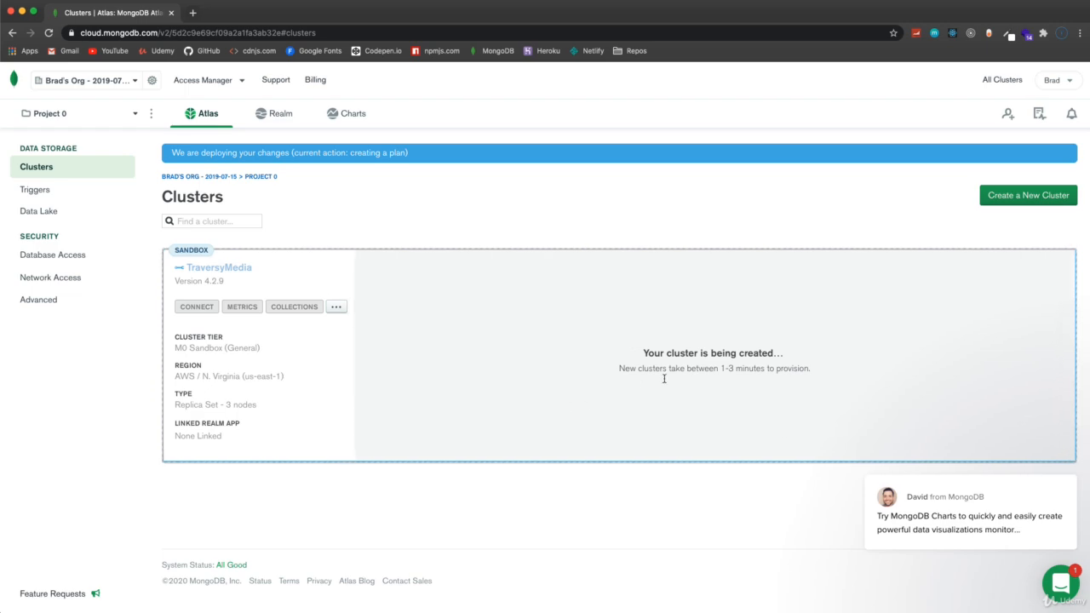
# Load mongodb.com in a new tab and go to the MongoDB Compass product page.
pyautogui.click(193, 14)
pyautogui.click(219, 31)
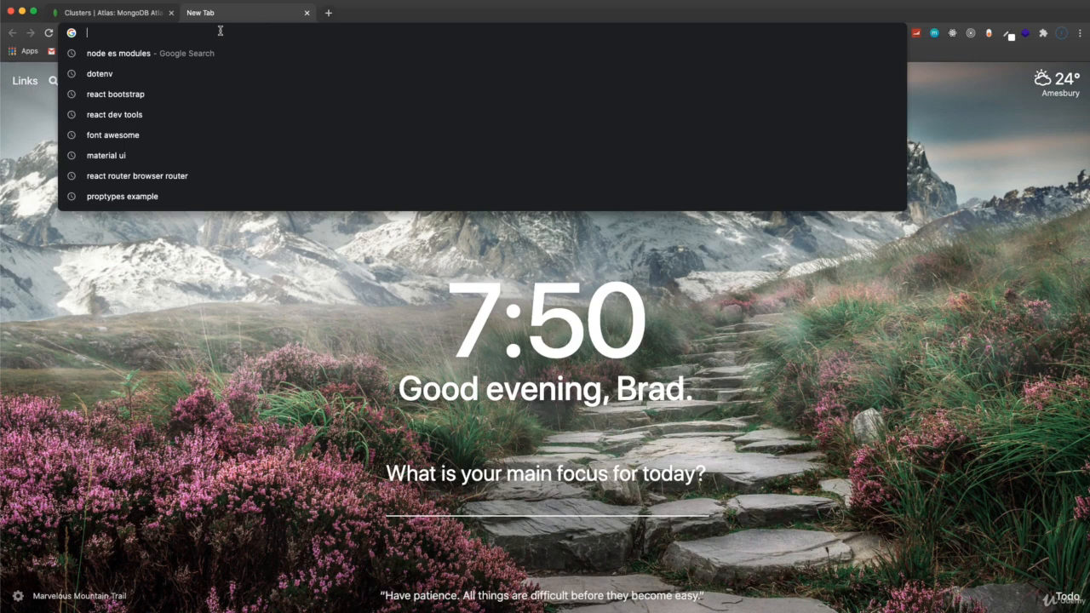
pyautogui.write('mon')
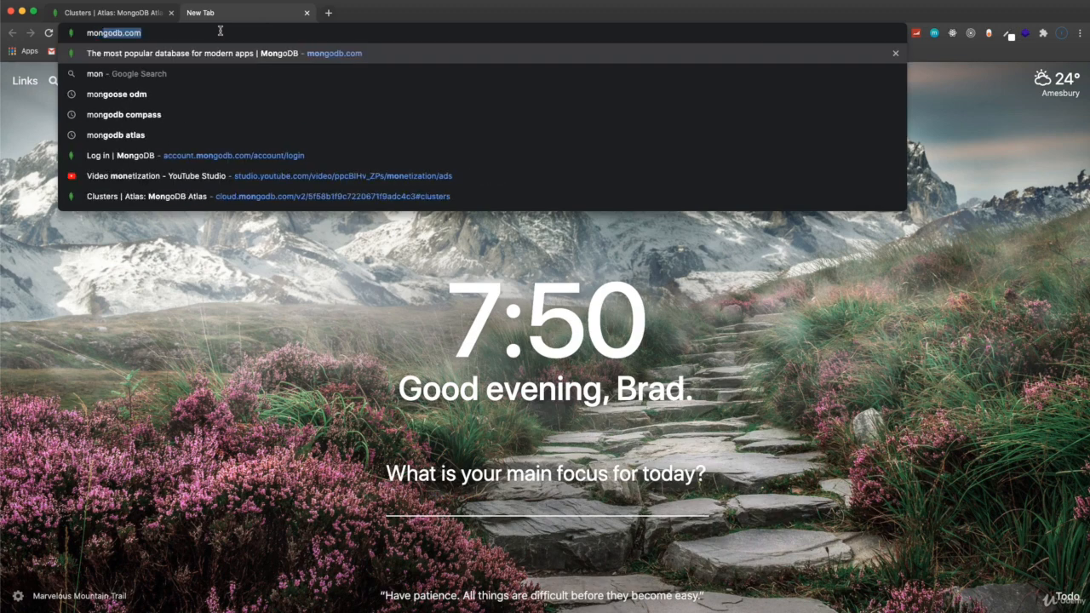
pyautogui.write('godb.com')
pyautogui.press('Return')
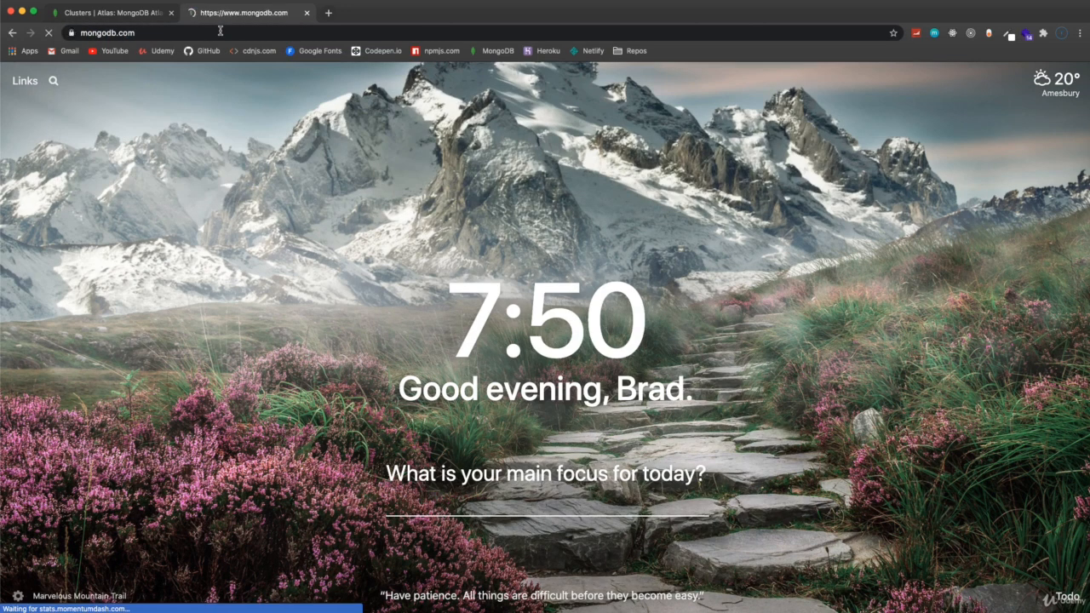
pyautogui.moveTo(161, 112)
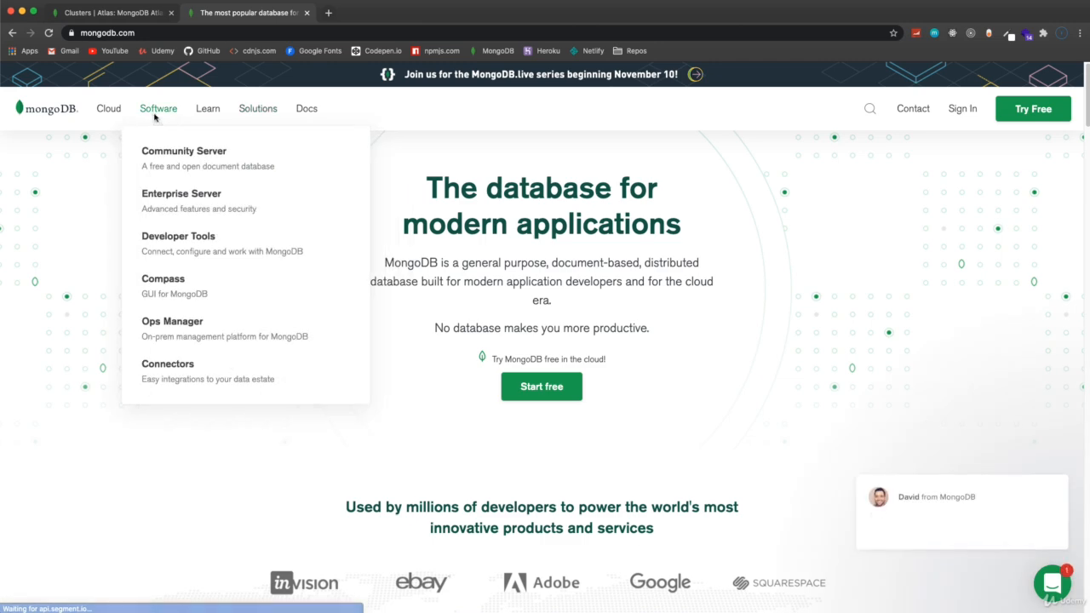
pyautogui.click(164, 287)
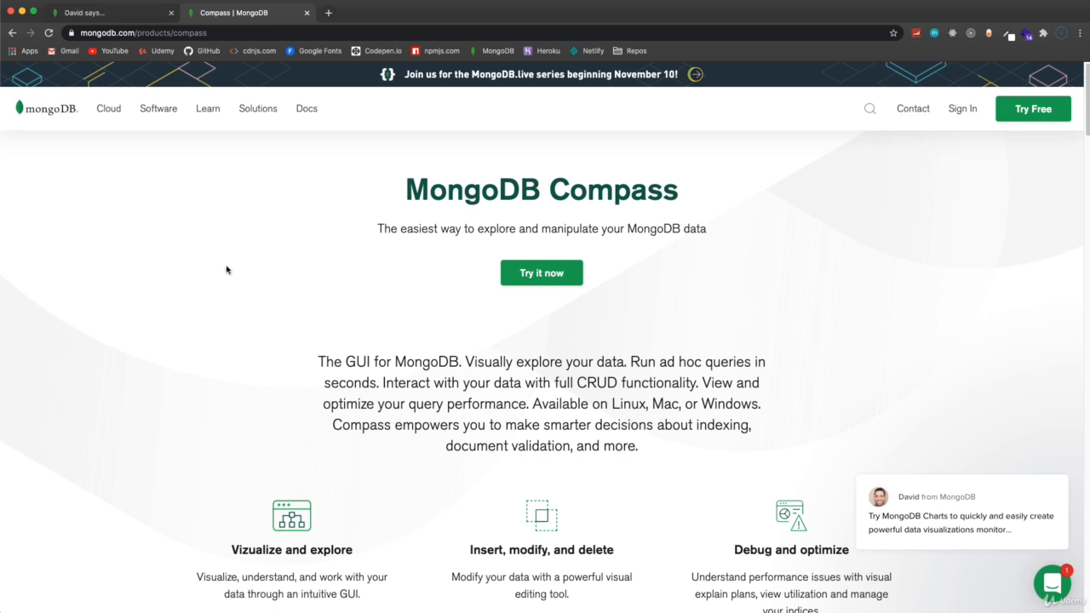
# Download the Compass 1.22.1 installer for OS X 64-bit as a dmg.
pyautogui.scroll(-1, 294, 262)
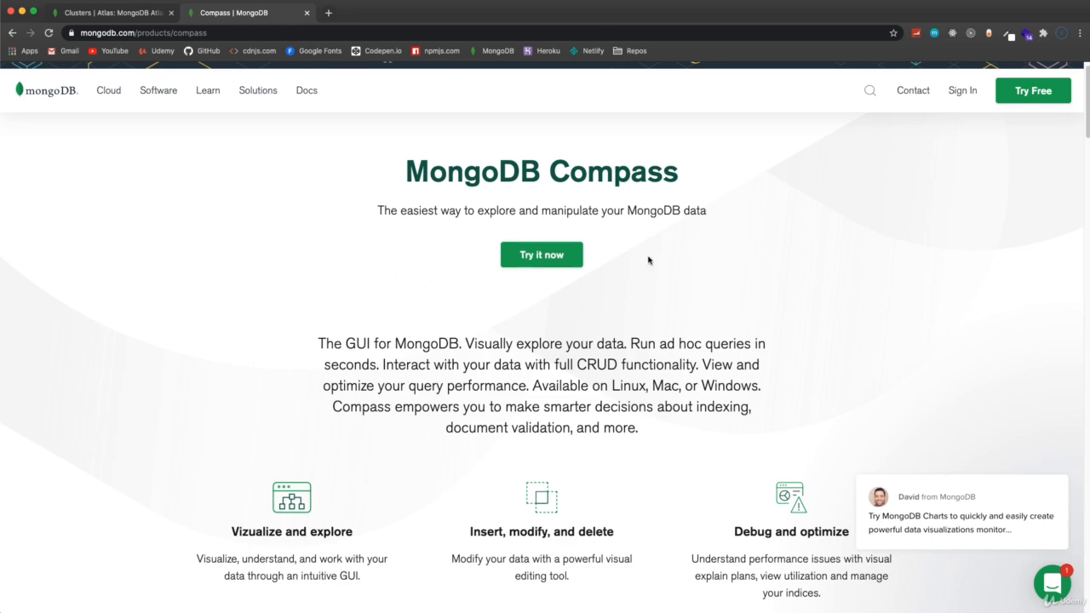
pyautogui.scroll(1, 647, 260)
pyautogui.click(576, 271)
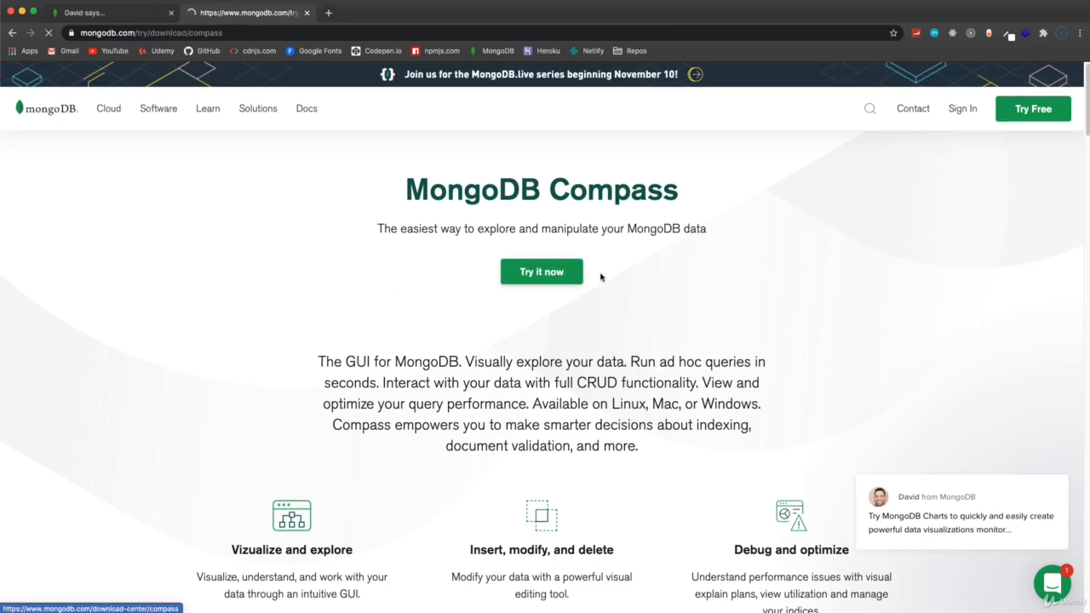
pyautogui.scroll(-3, 568, 263)
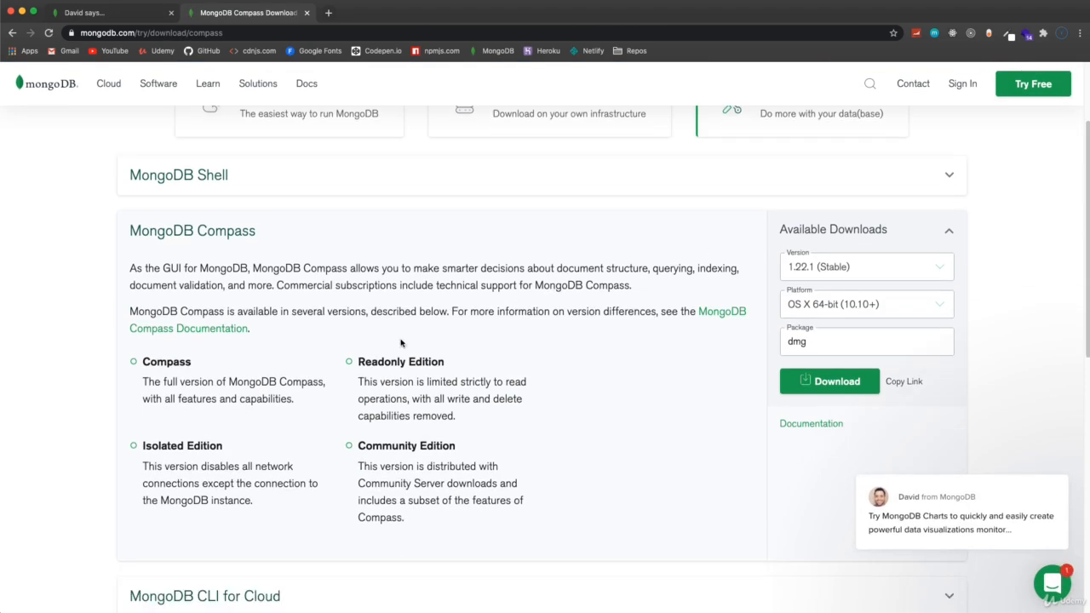
pyautogui.scroll(-2, 401, 343)
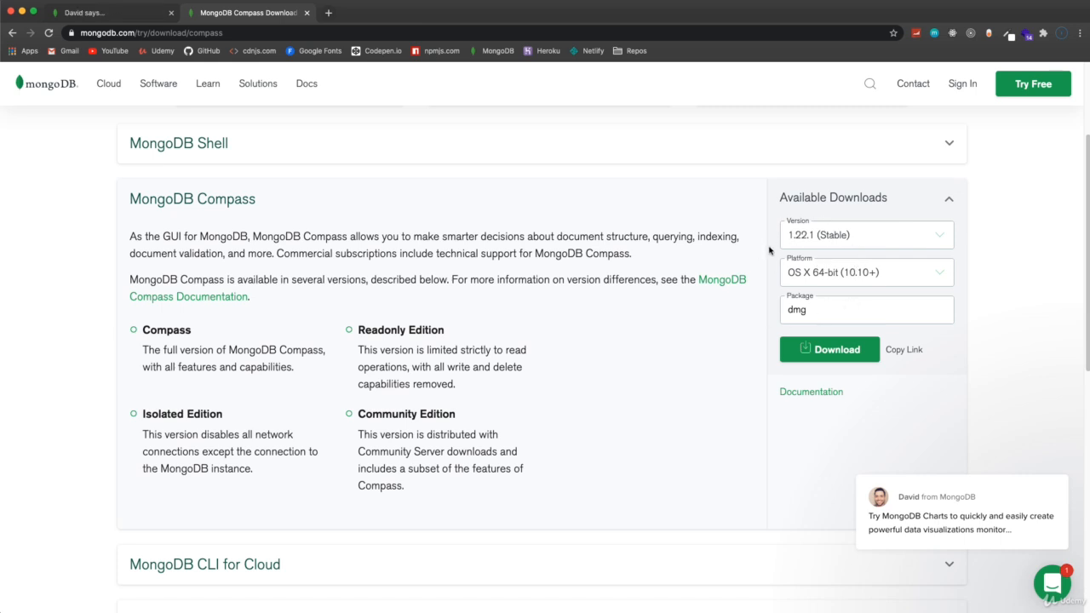
pyautogui.click(803, 356)
pyautogui.press('super+space')
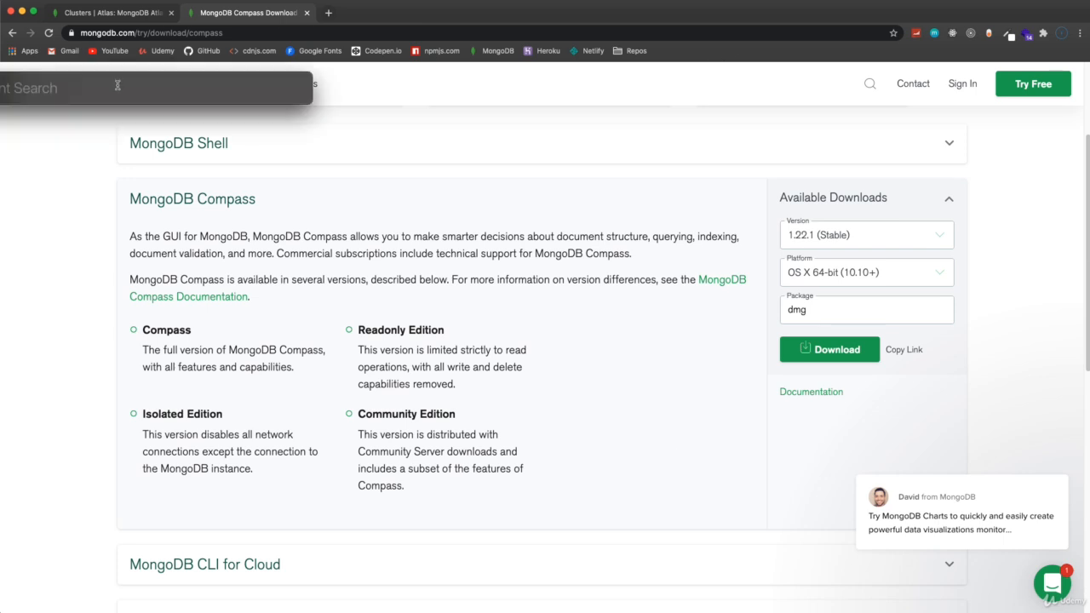
# Launch MongoDB Compass from Spotlight, centre its window, then return to the Atlas tab.
pyautogui.write('compa')
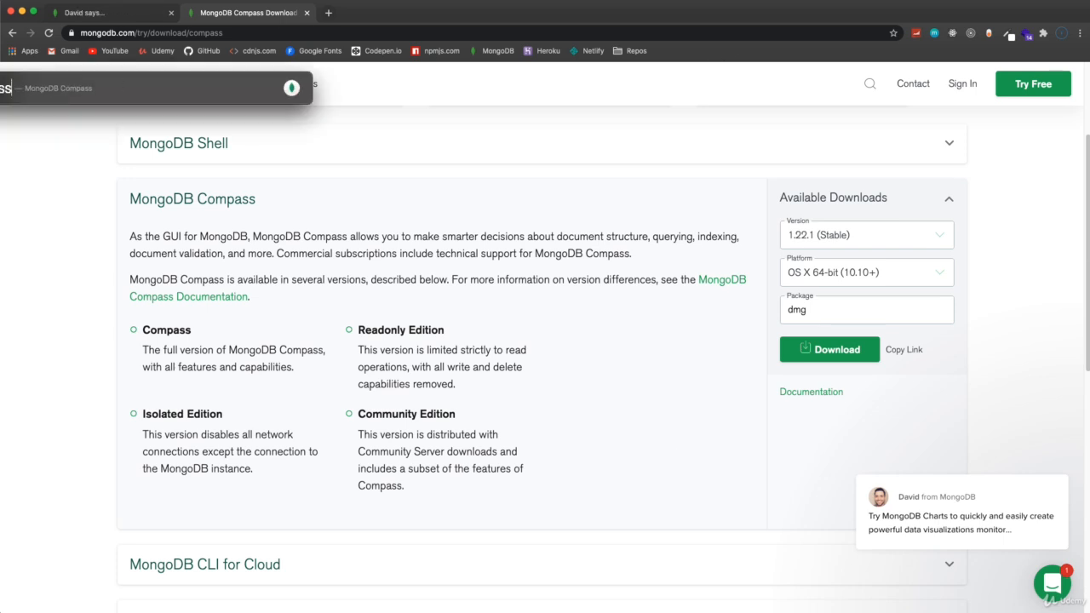
pyautogui.press('Return')
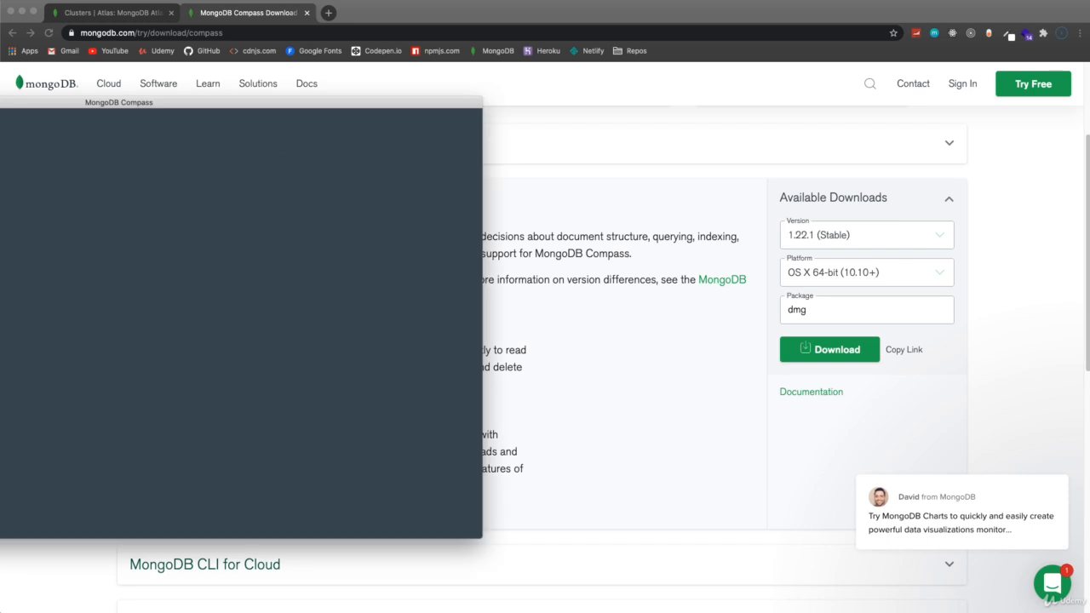
pyautogui.moveTo(48, 105); pyautogui.dragTo(320, 126)
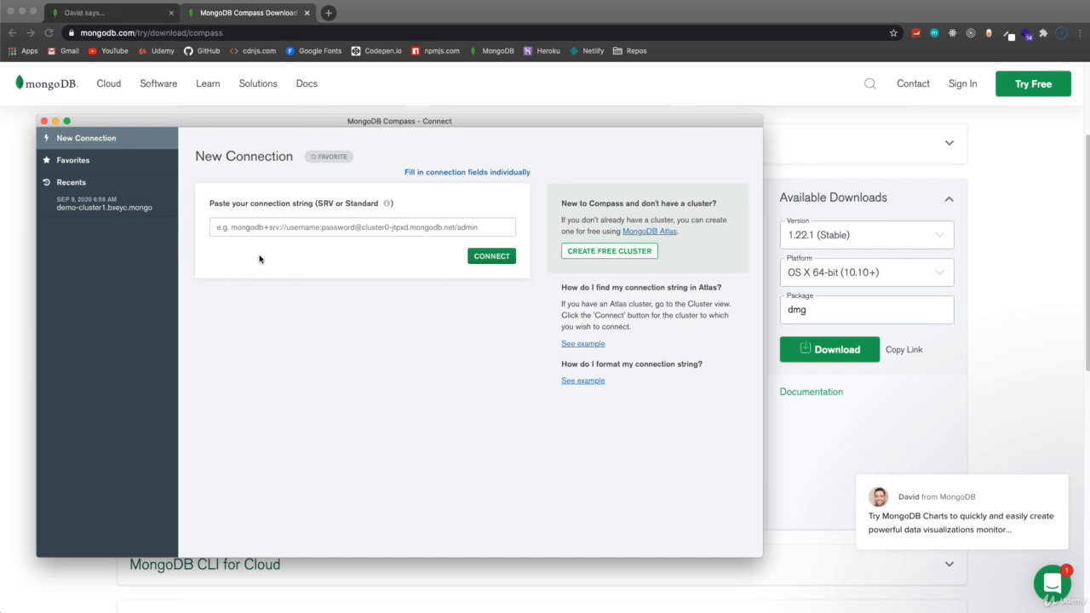
pyautogui.click(262, 228)
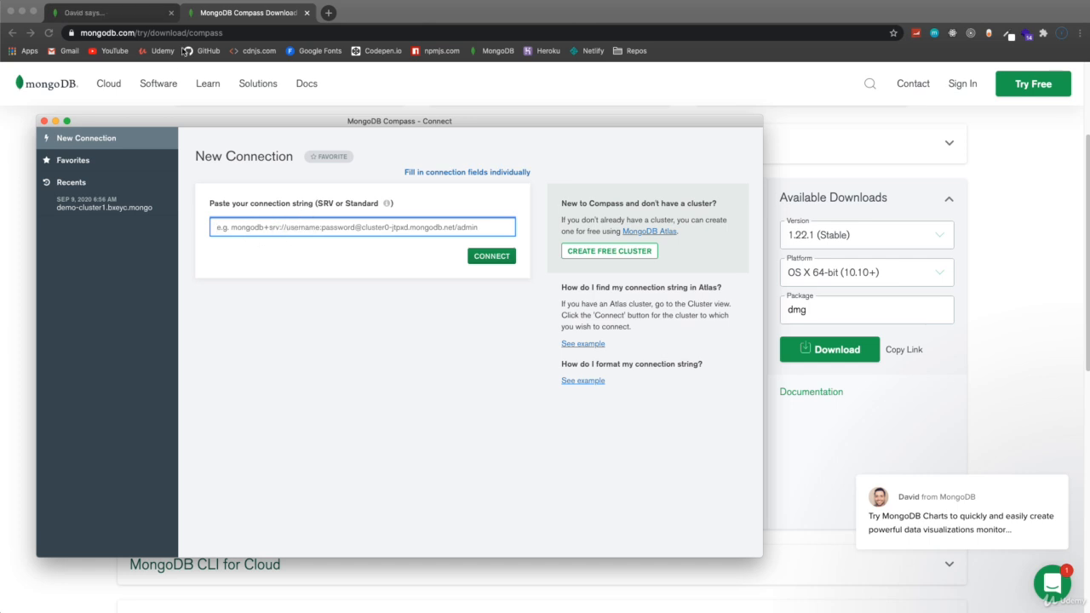
pyautogui.click(106, 13)
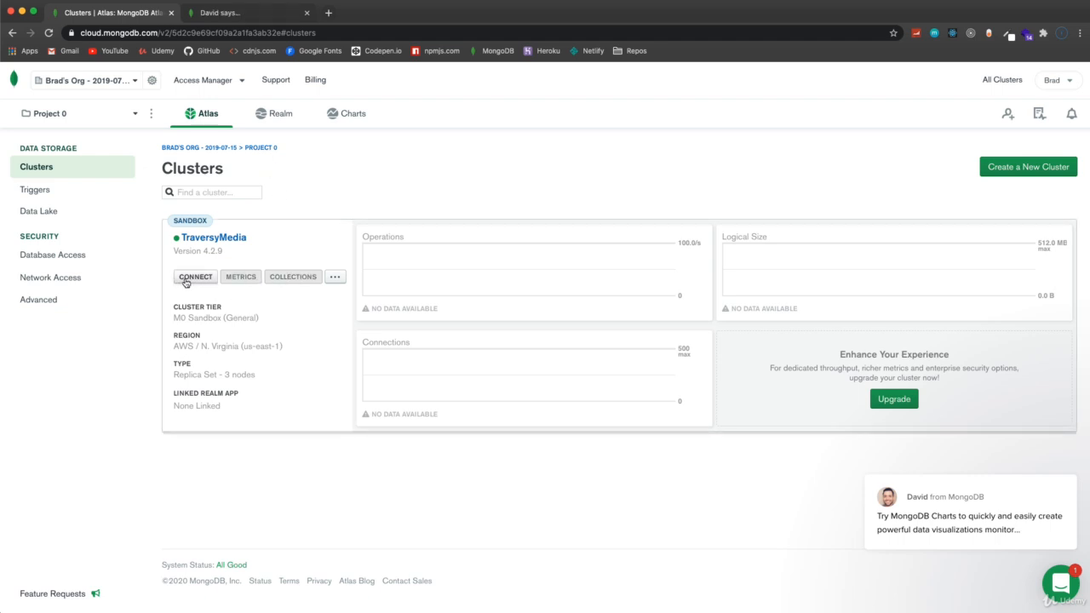
# Add a database user with a username and password and 'Read and write to any database'.
pyautogui.click(51, 257)
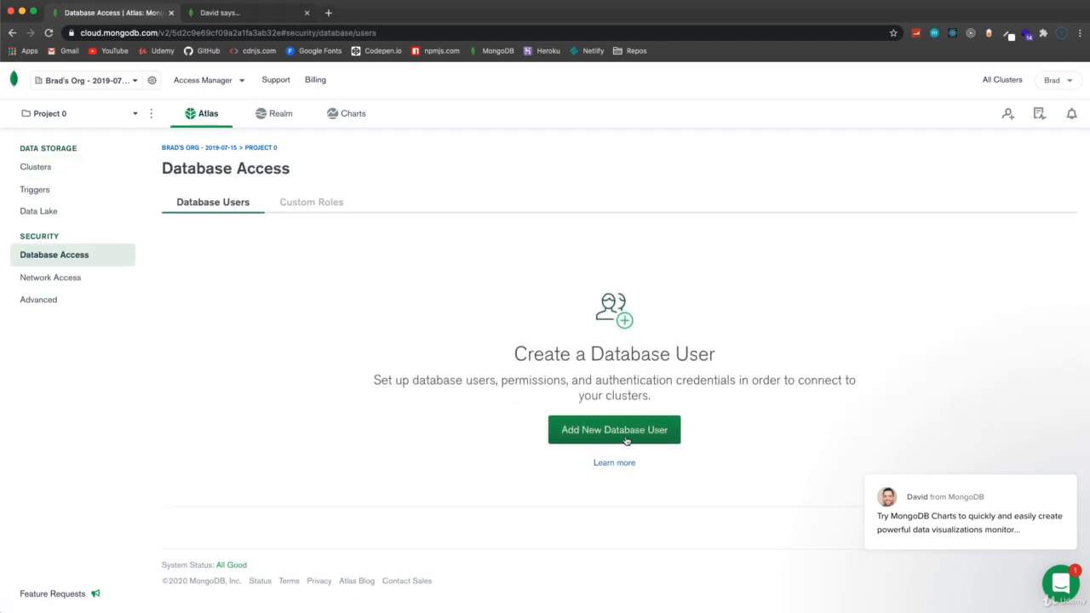
pyautogui.click(622, 430)
pyautogui.scroll(-2, 499, 314)
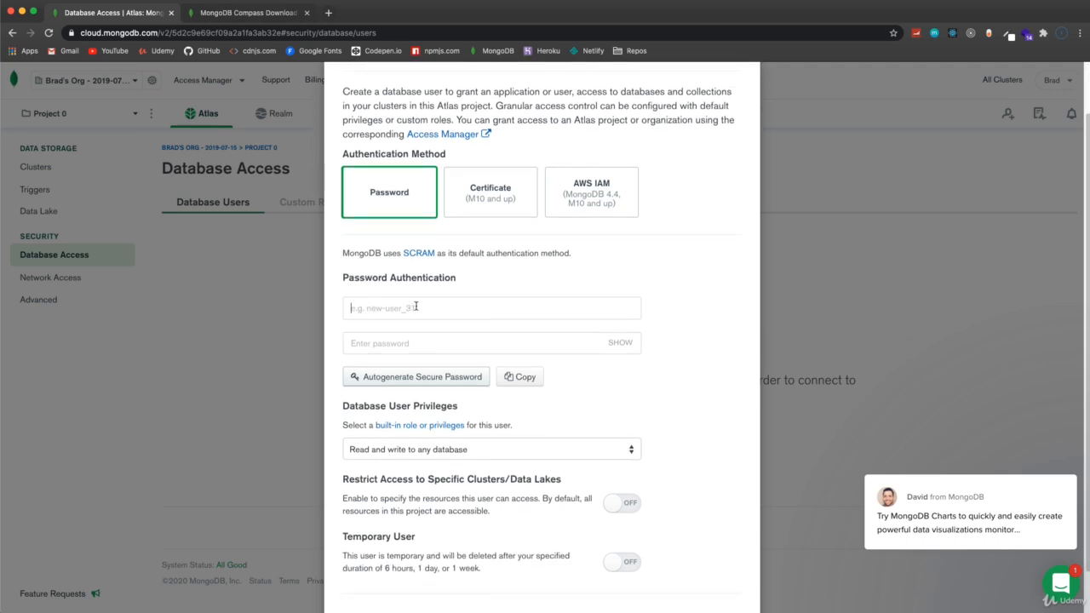
pyautogui.click(416, 307)
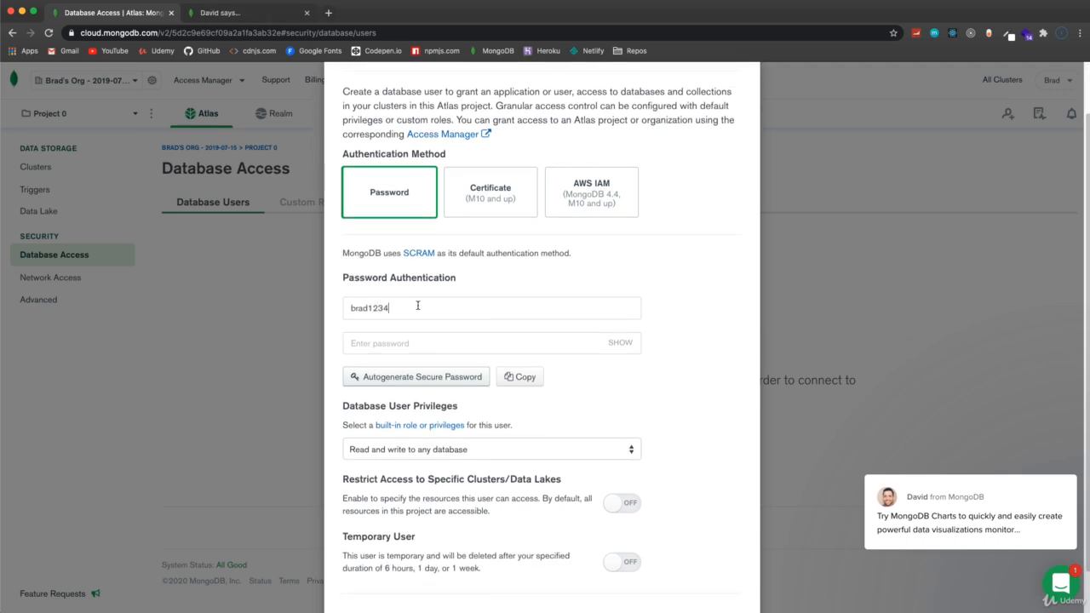
pyautogui.click(384, 337)
pyautogui.write('•••')
pyautogui.scroll(-2, 392, 357)
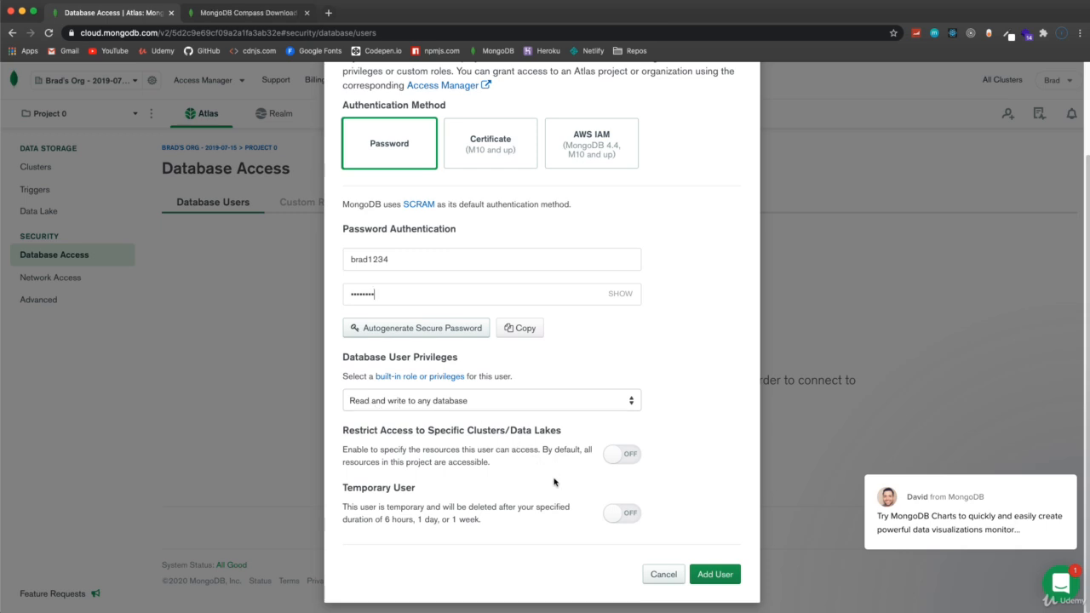
pyautogui.click(706, 575)
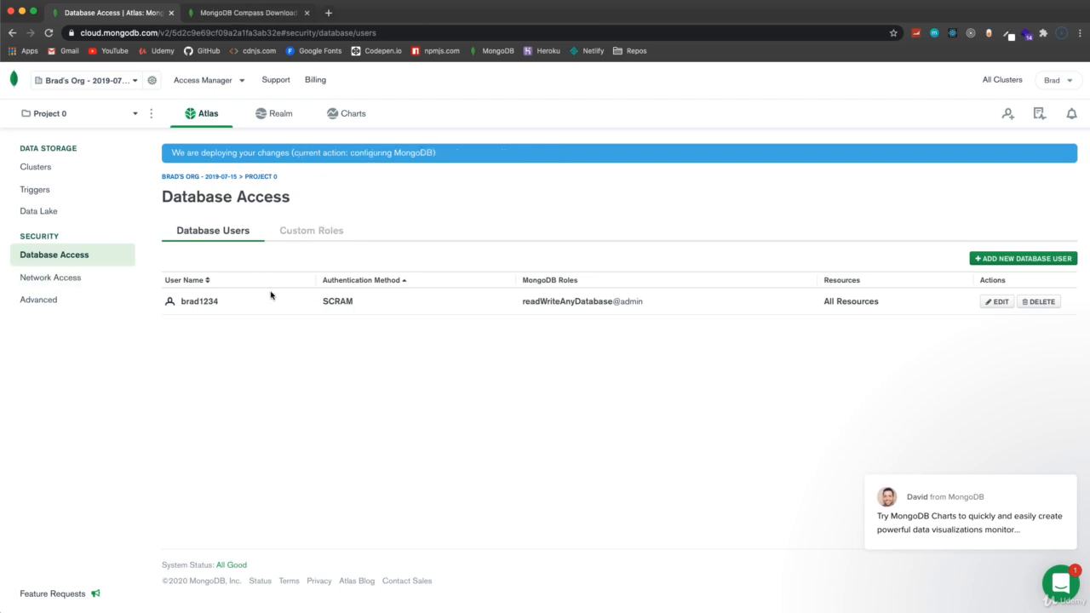
# Open Network Access and start adding an IP address entry.
pyautogui.click(72, 280)
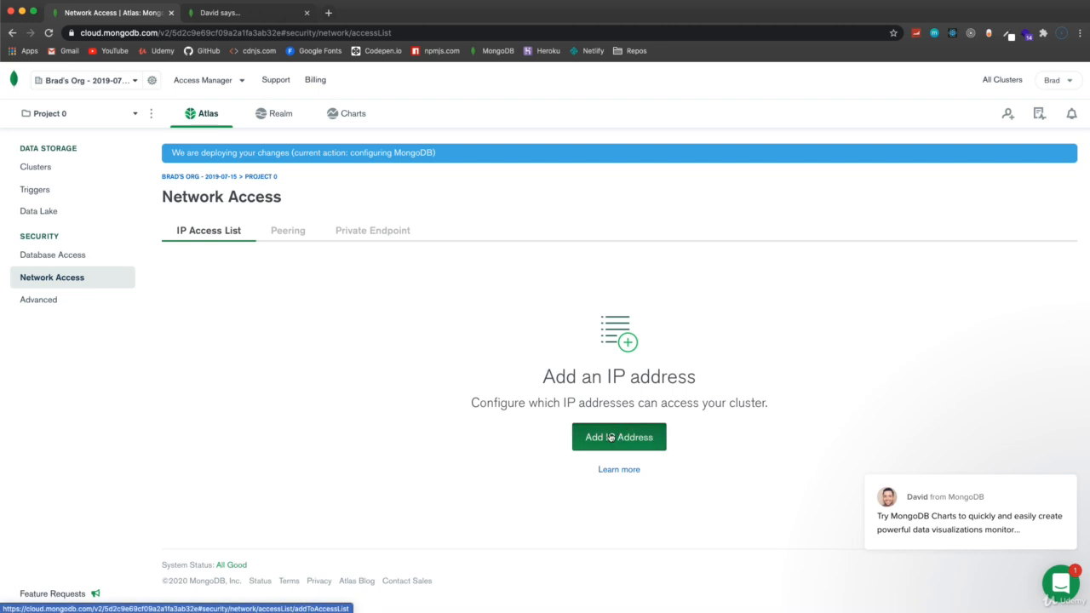
pyautogui.click(625, 431)
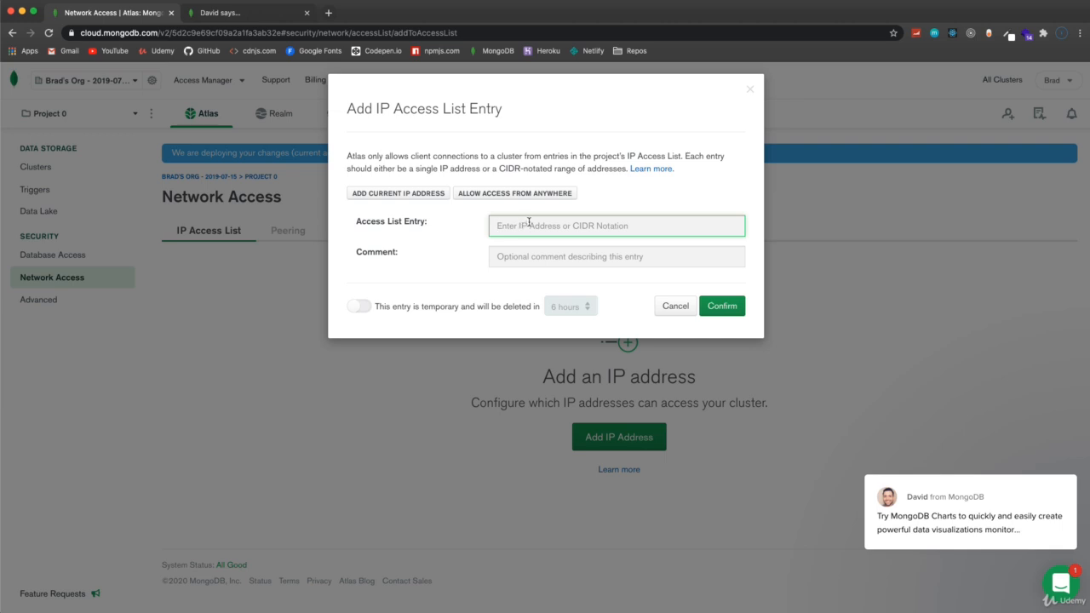
# Confirm a 0.0.0.0/0 access entry, check users and network lists, then return to Clusters.
pyautogui.click(494, 195)
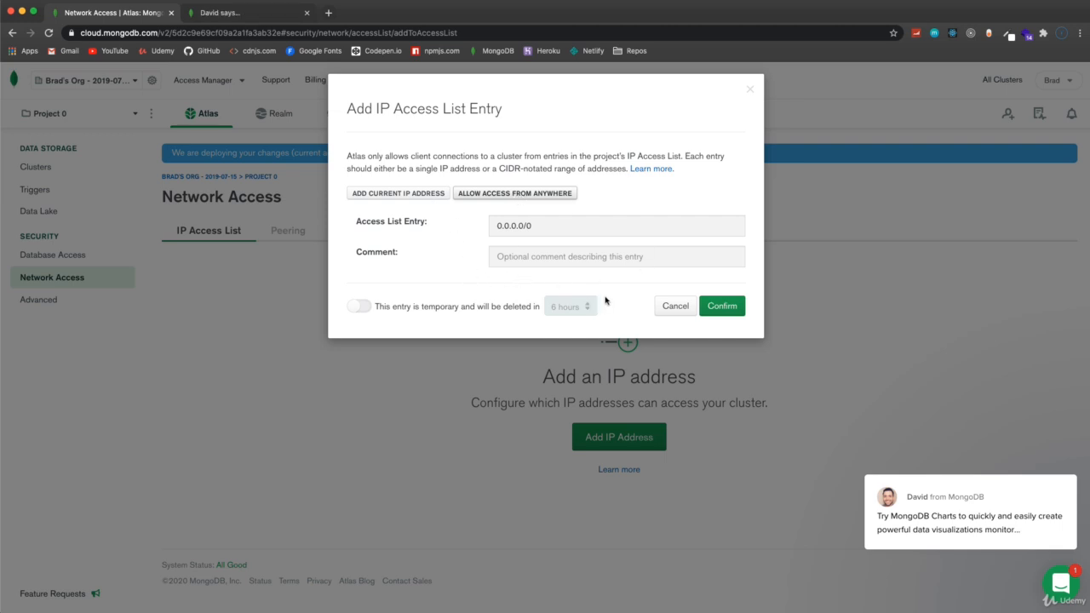
pyautogui.click(722, 305)
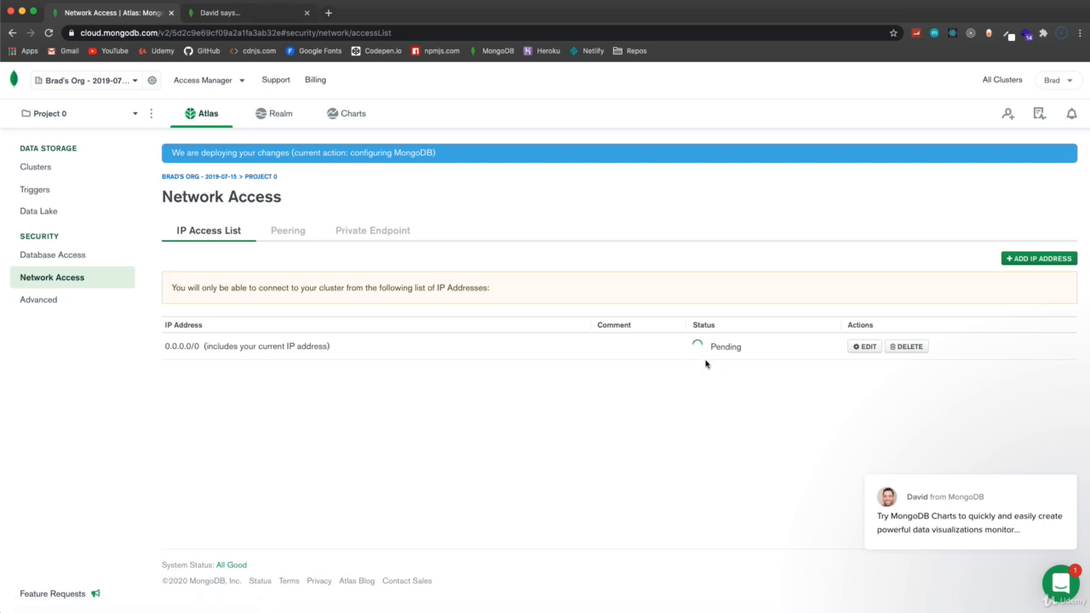
pyautogui.click(53, 256)
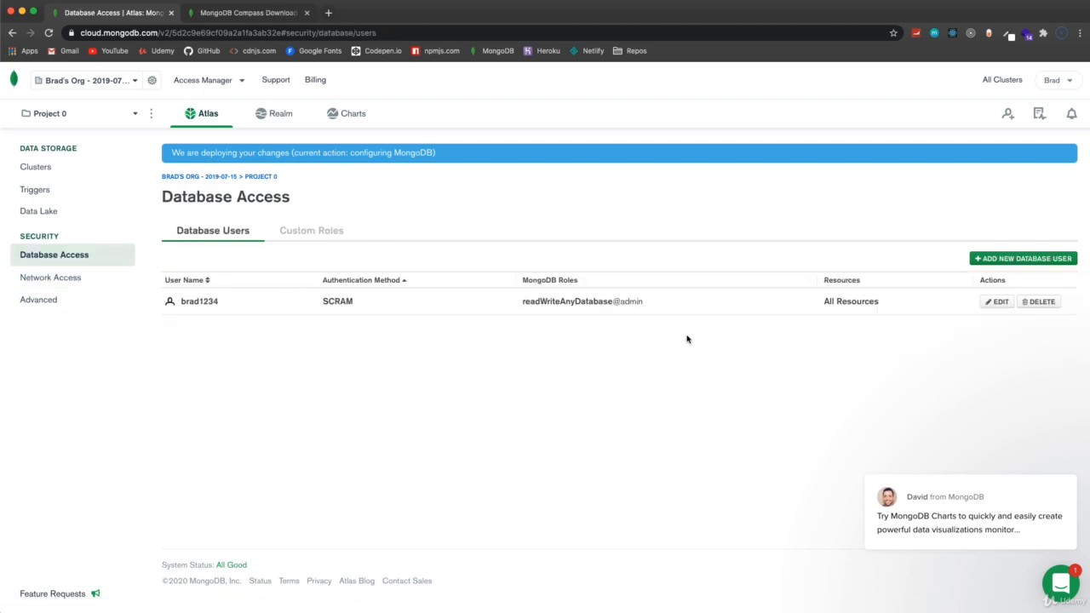
pyautogui.click(54, 278)
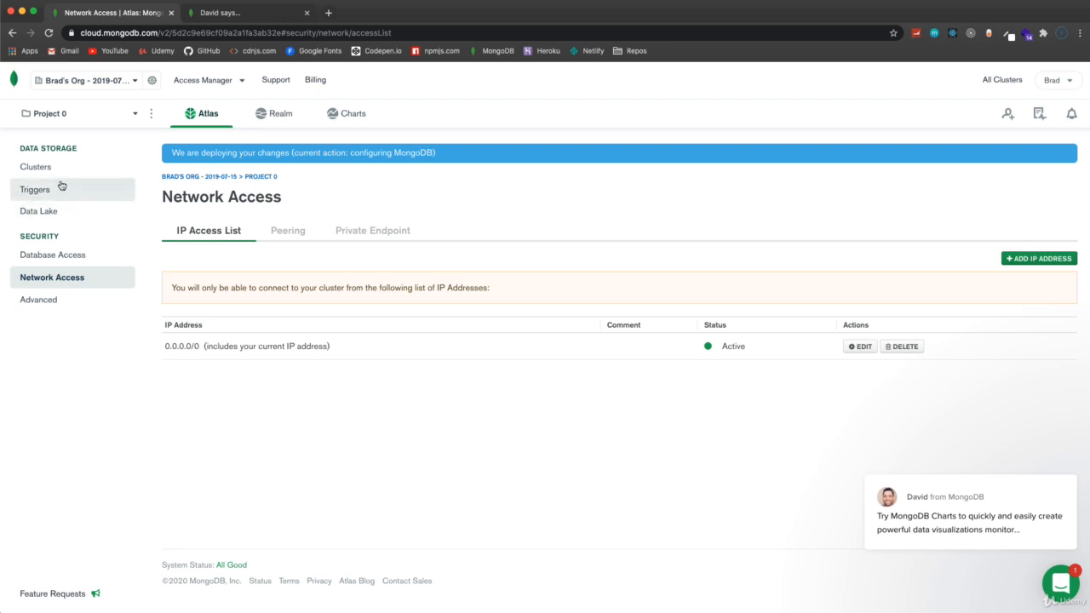
pyautogui.click(38, 166)
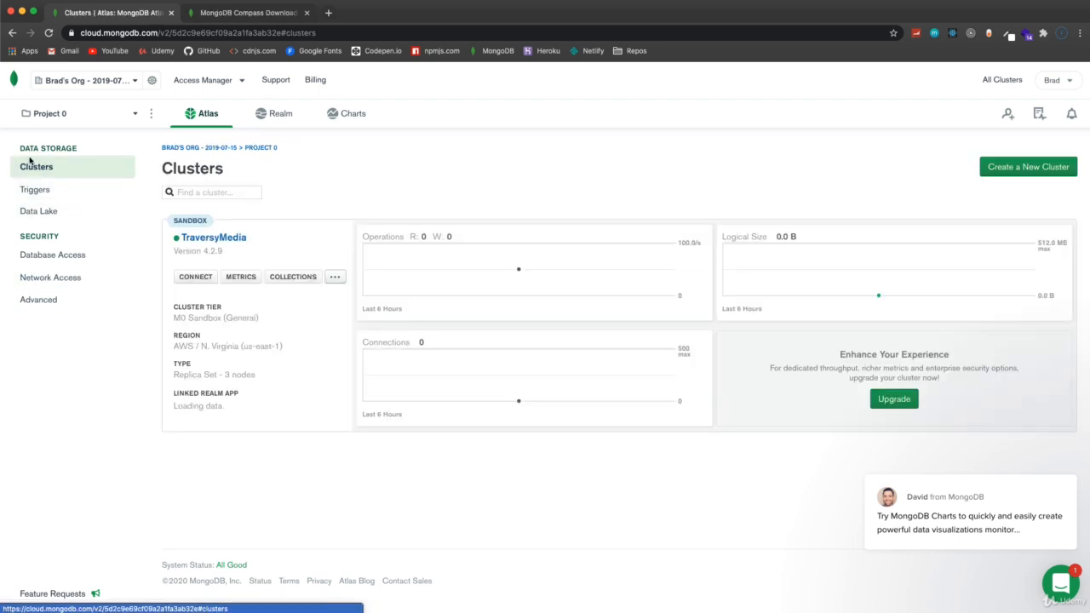
# Open TraversyMedia's Collections and add database 'proshop' with collection 'products'.
pyautogui.click(292, 277)
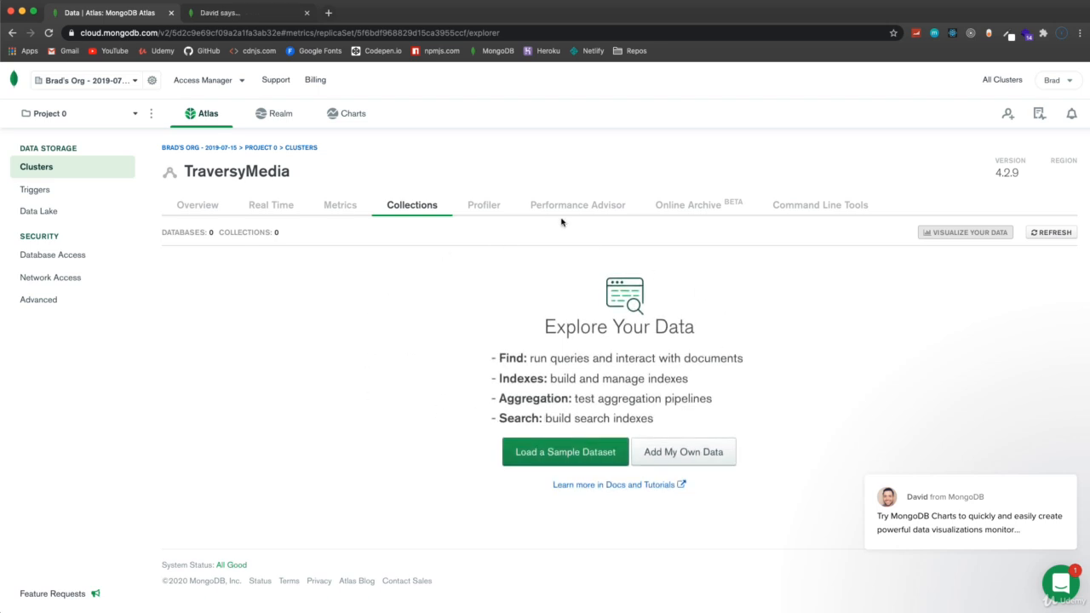
pyautogui.click(686, 456)
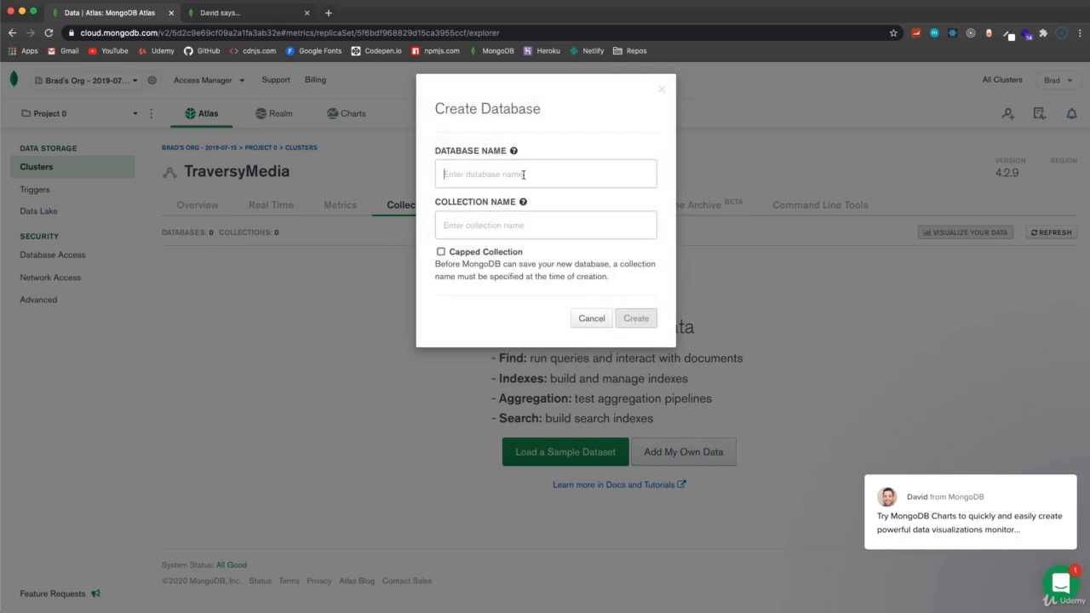
pyautogui.write('proshop')
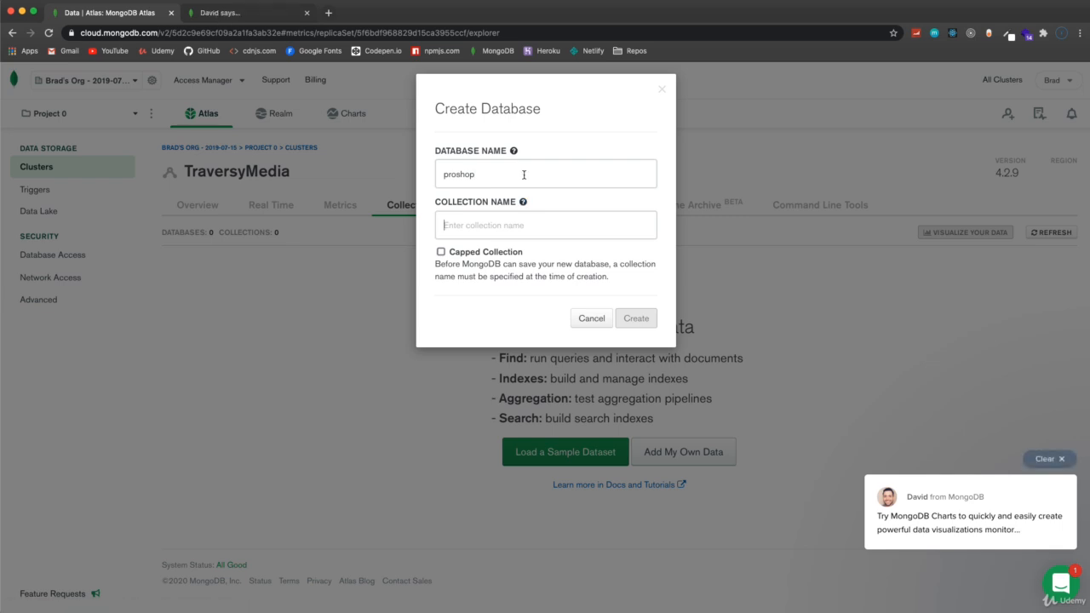
pyautogui.write('products')
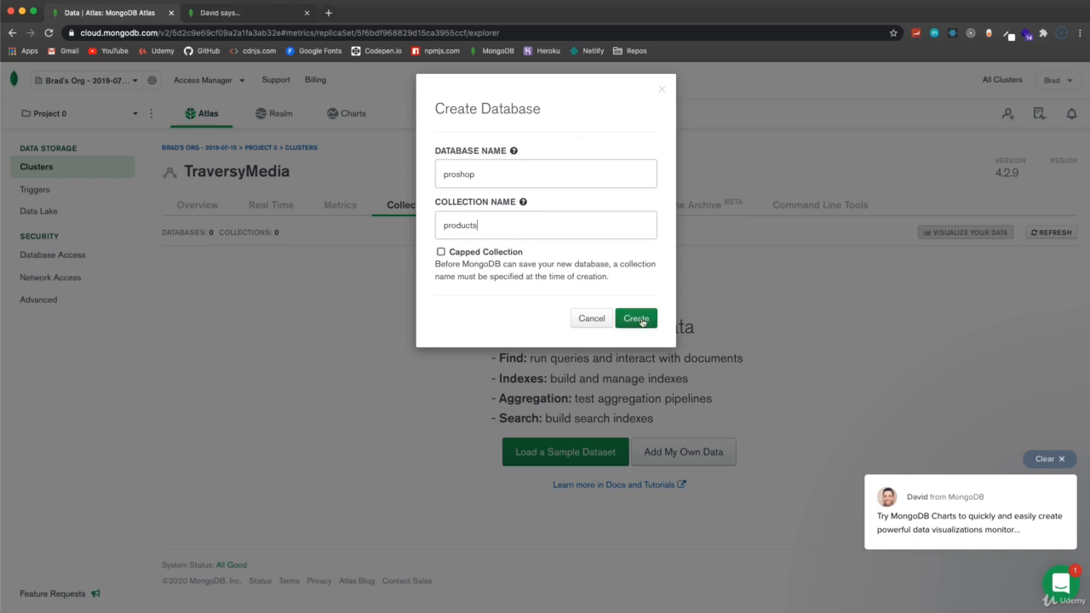
pyautogui.click(637, 320)
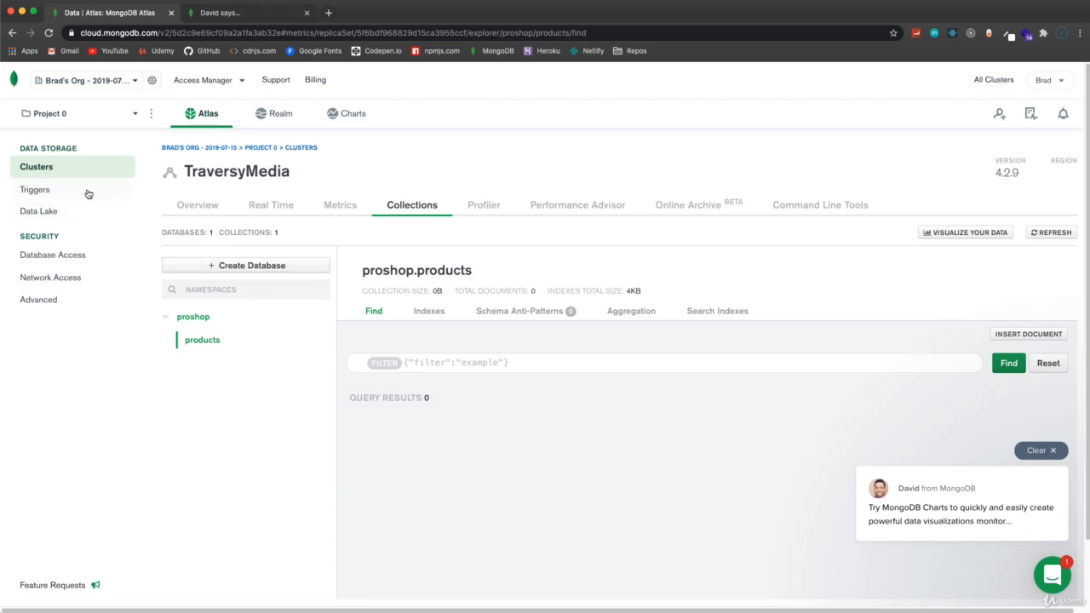
# Copy TraversyMedia's Compass connection string and switch to Compass's connection field.
pyautogui.click(37, 167)
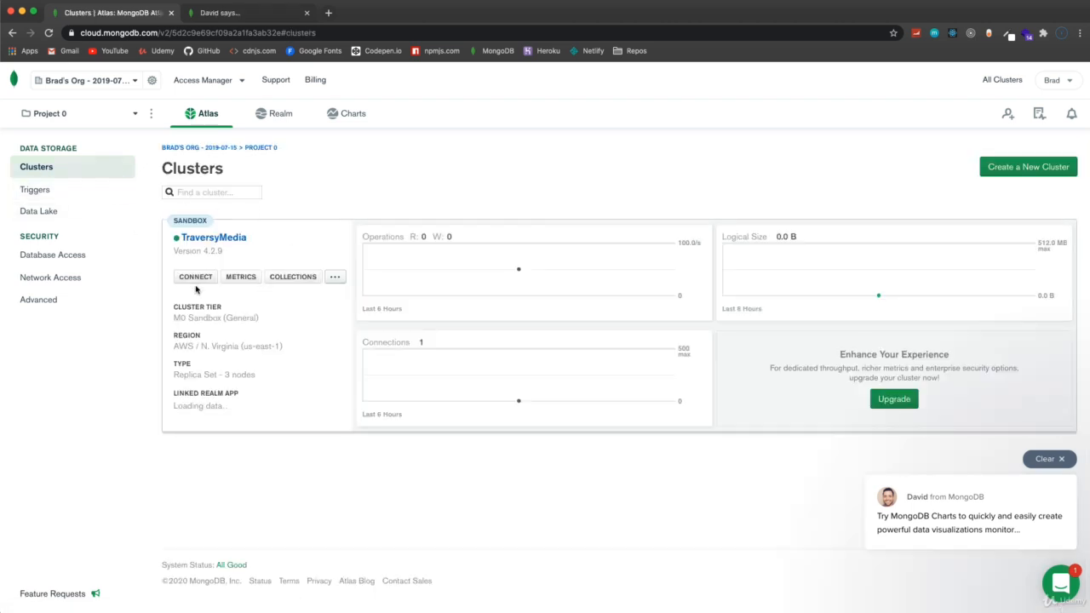
pyautogui.click(192, 278)
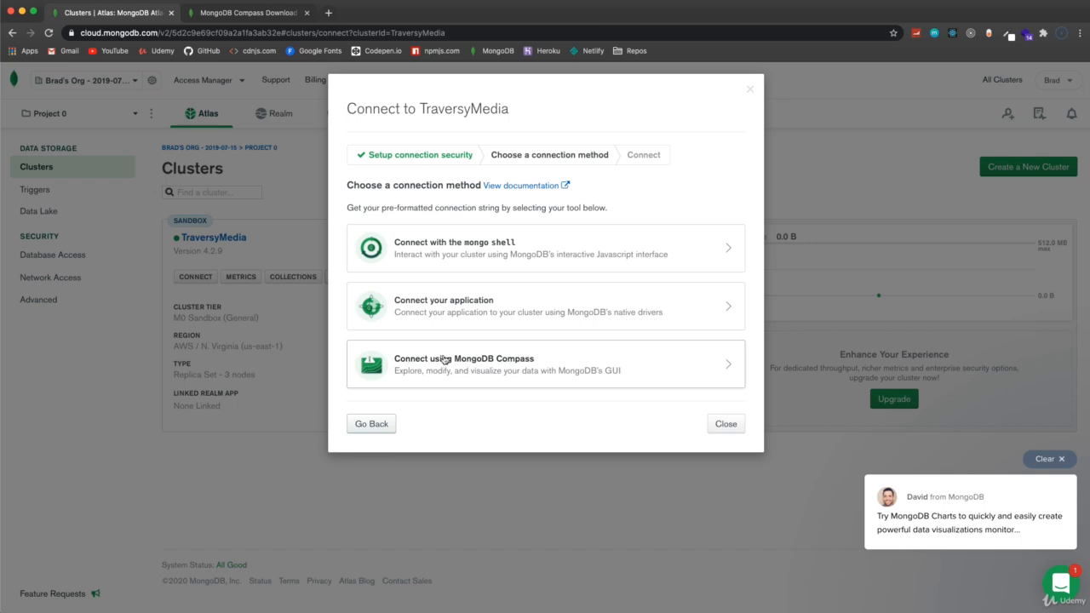
pyautogui.click(469, 366)
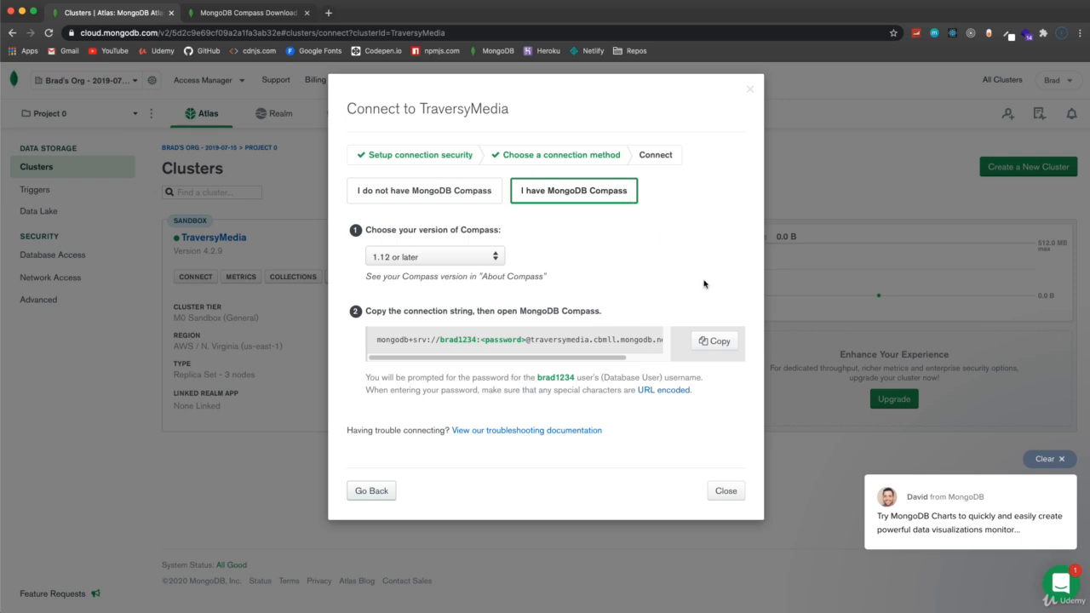
pyautogui.click(714, 341)
pyautogui.press('super+Tab')
pyautogui.click(327, 188)
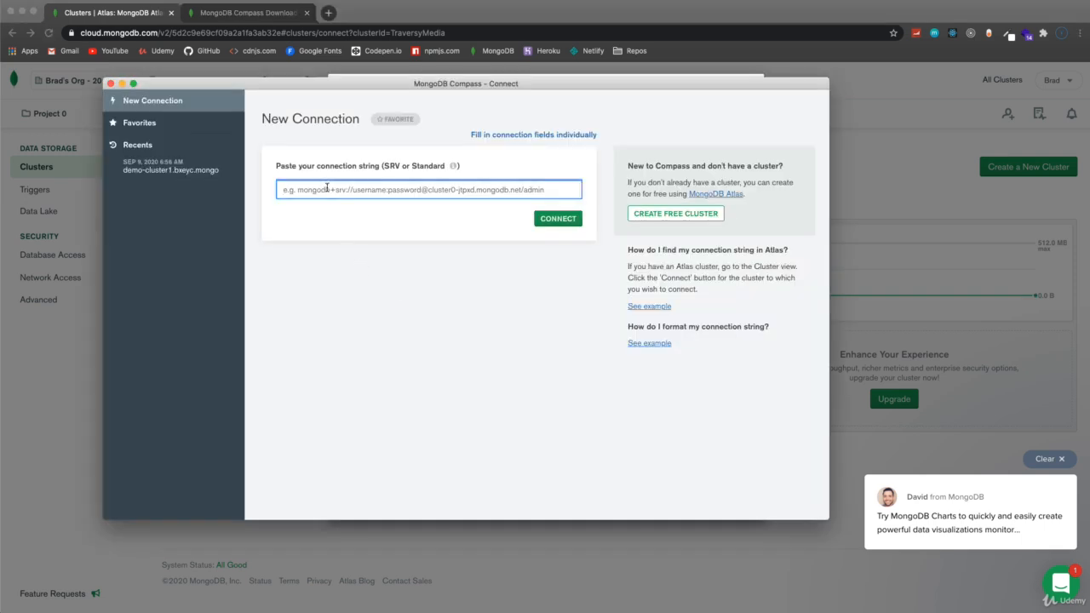
# Paste the string with database proshop and the user's password, connect, and open proshop.products.
pyautogui.press('super+v')
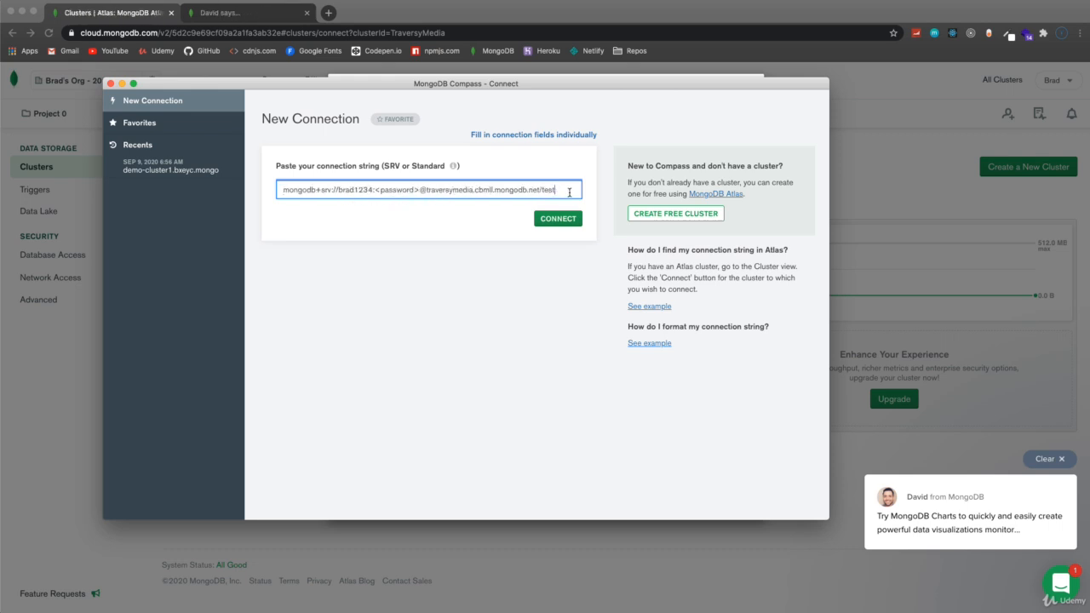
pyautogui.press('BackSpace')
pyautogui.press('BackSpace')
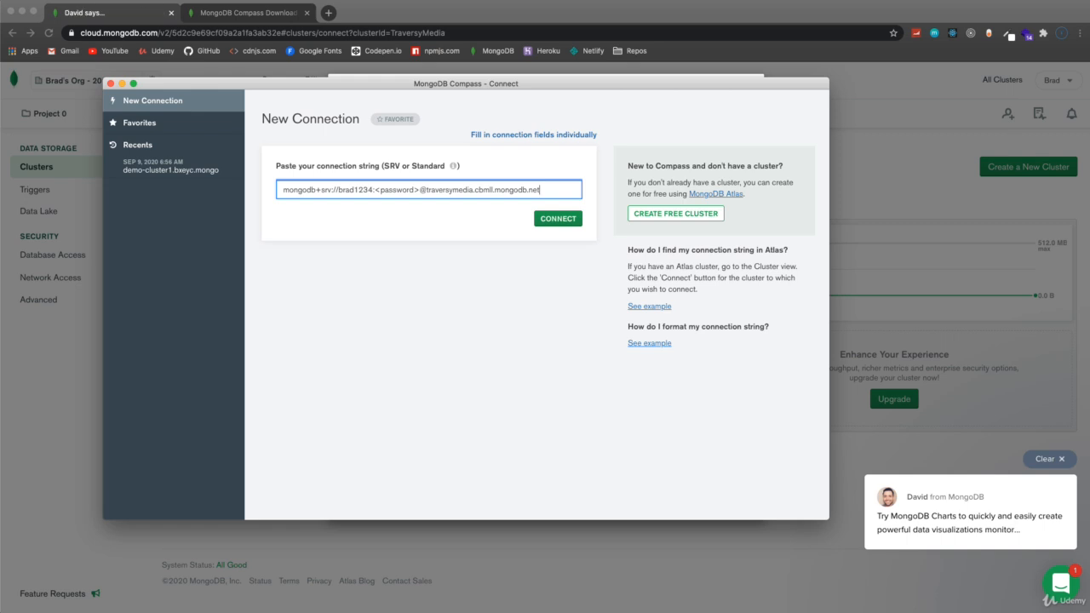
pyautogui.press('BackSpace')
pyautogui.press('BackSpace')
pyautogui.press('BackSpace')
pyautogui.press('BackSpace')
pyautogui.press('BackSpace')
pyautogui.press('BackSpace')
pyautogui.press('BackSpace')
pyautogui.press('BackSpace')
pyautogui.press('BackSpace')
pyautogui.press('BackSpace')
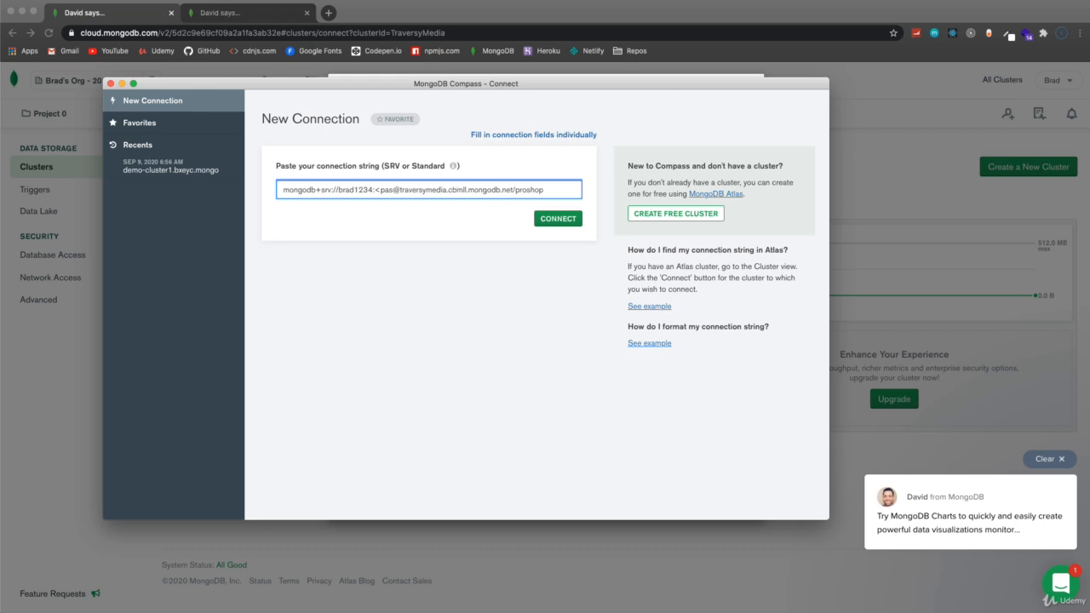
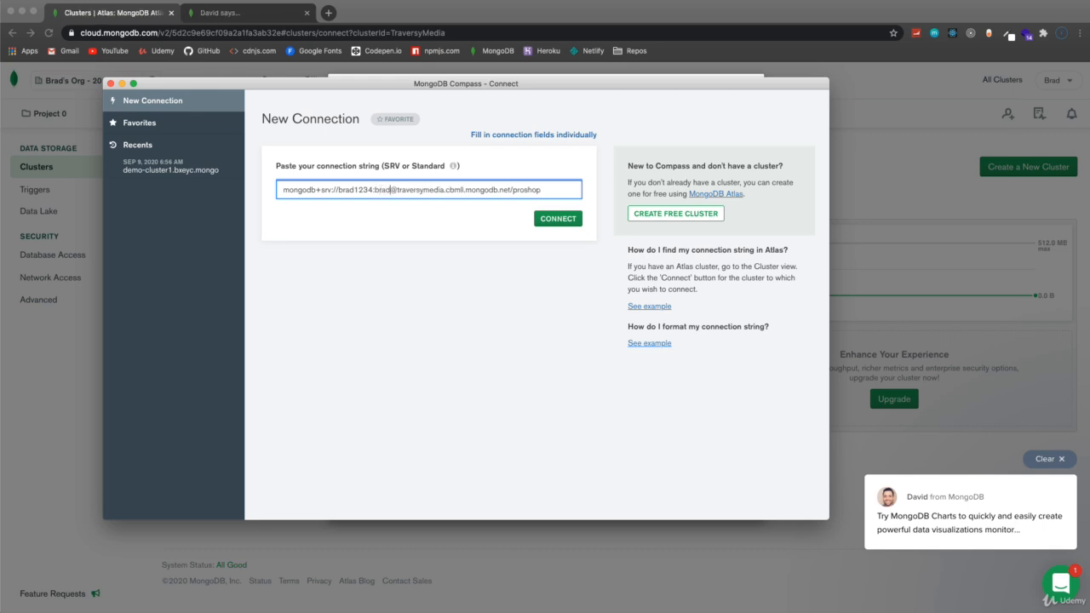
pyautogui.click(558, 219)
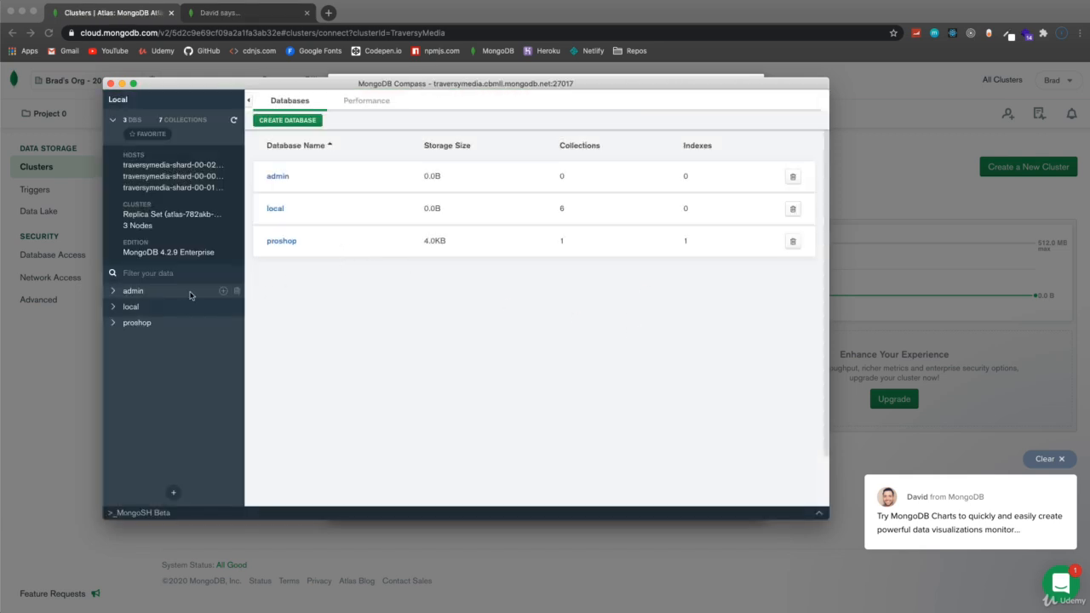
pyautogui.click(279, 244)
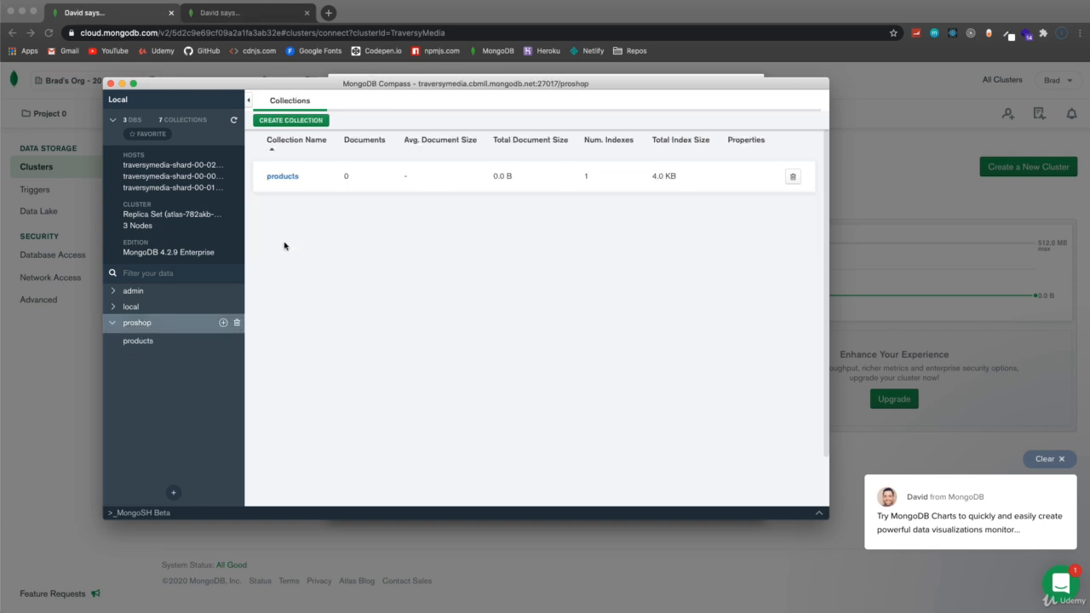
pyautogui.click(282, 176)
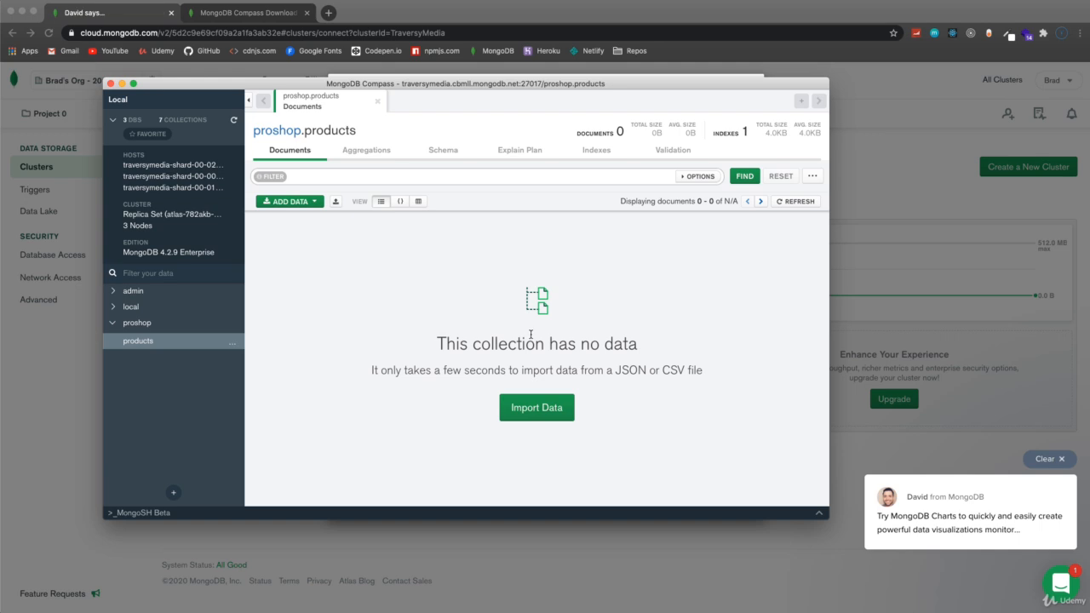
# Copy the TraversyMedia cluster's Node.js connection string via 'Connect your application'.
pyautogui.click(130, 15)
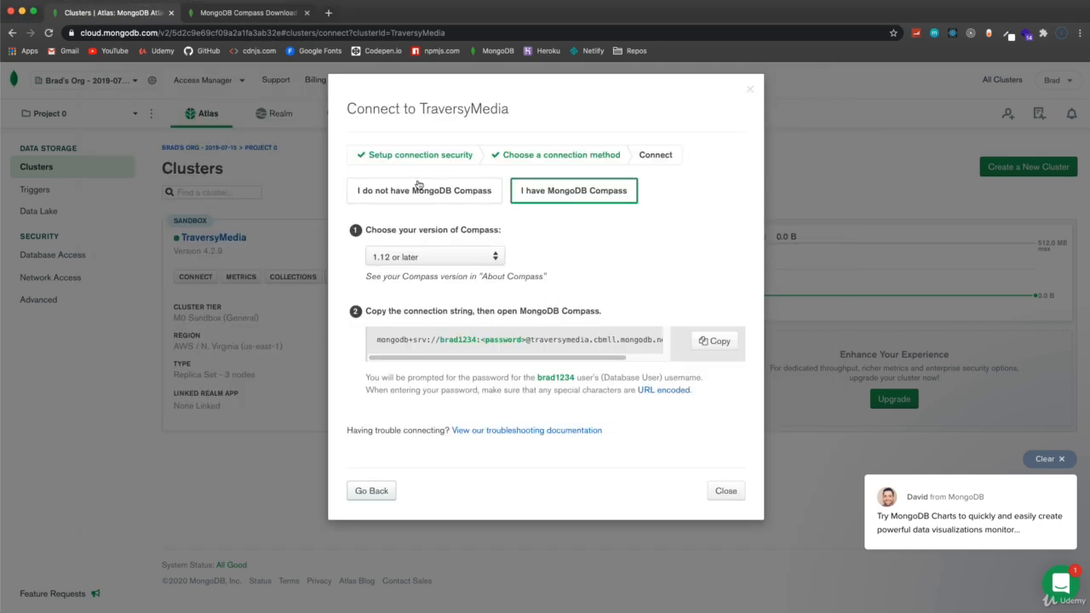
pyautogui.click(777, 134)
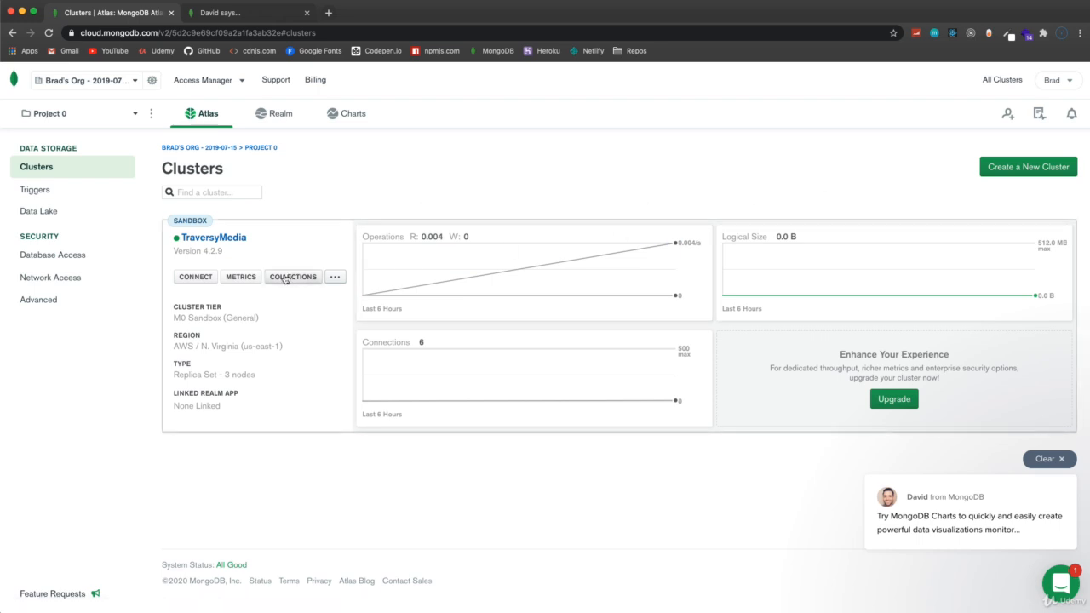
pyautogui.click(192, 278)
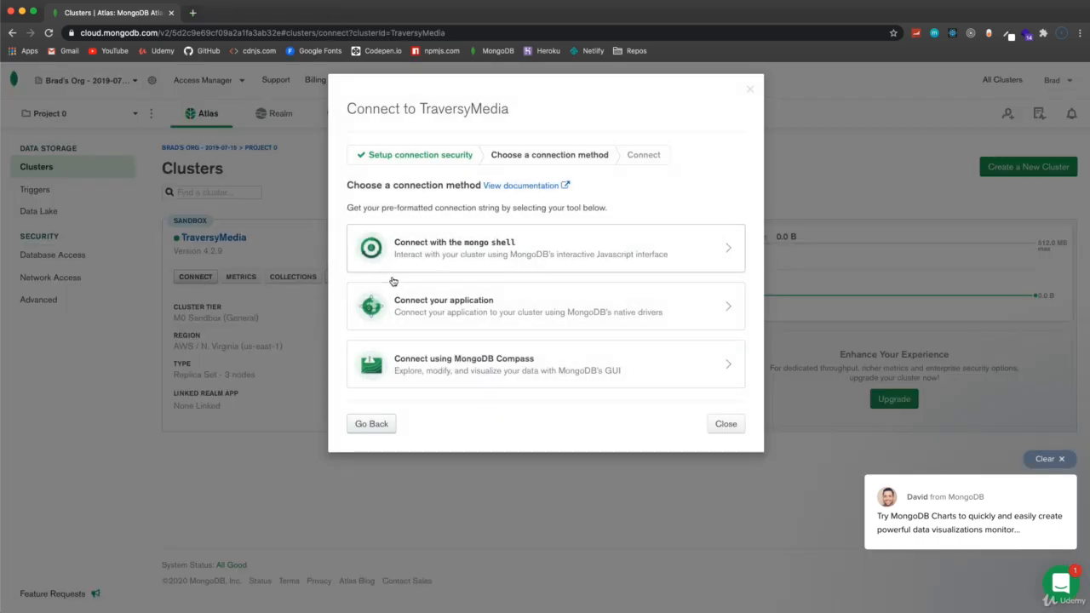
pyautogui.click(474, 303)
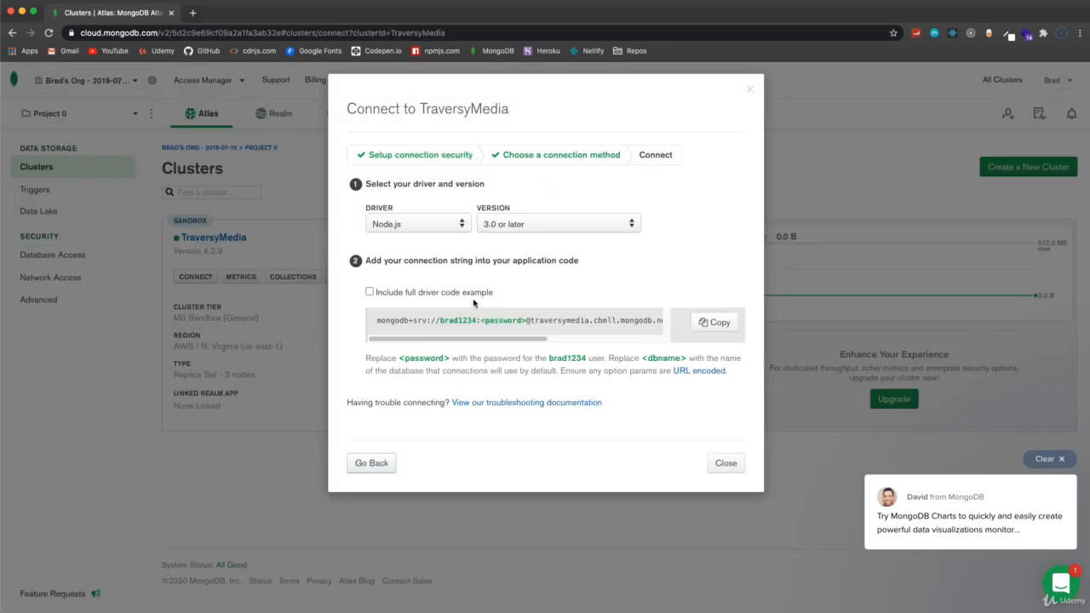
pyautogui.click(716, 323)
pyautogui.click(693, 611)
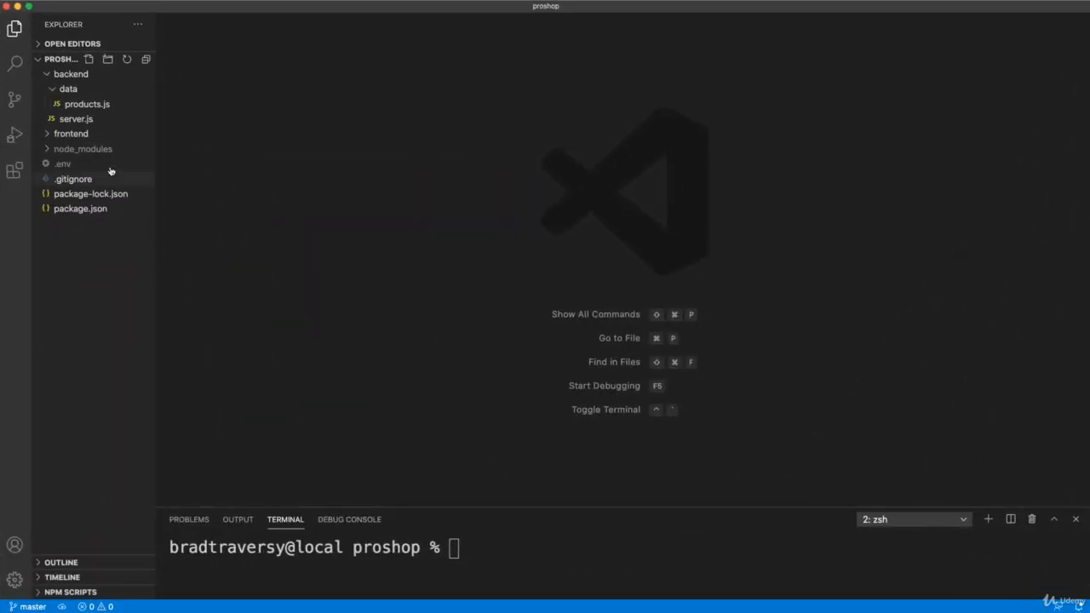
# In .env, add a 'MONGO_URI =' line below PORT with the pasted Atlas connection string.
pyautogui.click(74, 166)
pyautogui.click(75, 165)
pyautogui.click(372, 88)
pyautogui.press('Return')
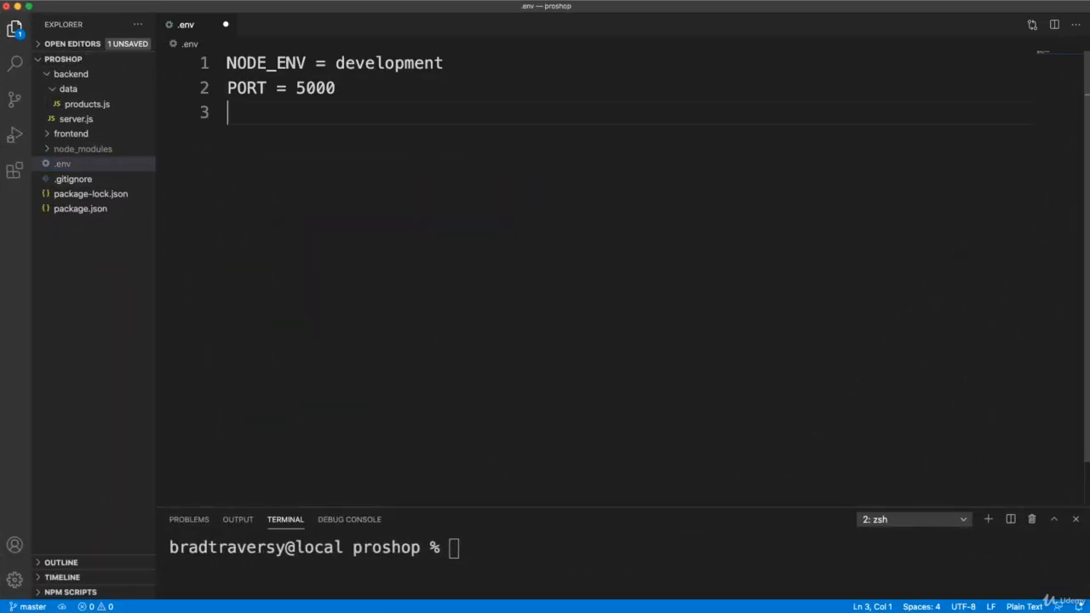
pyautogui.write('MONGO_')
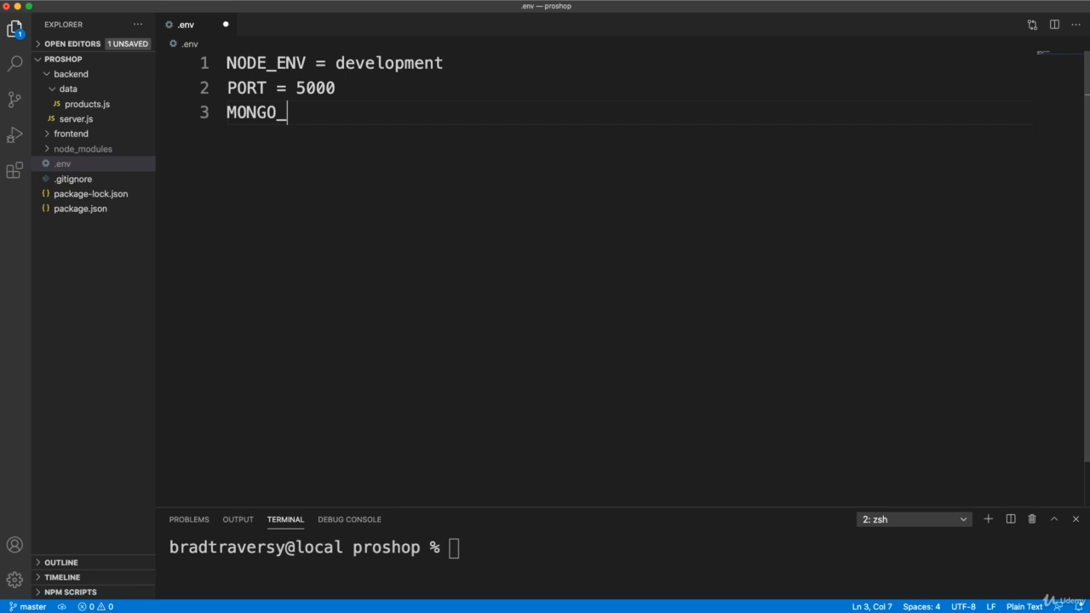
pyautogui.write('URI =')
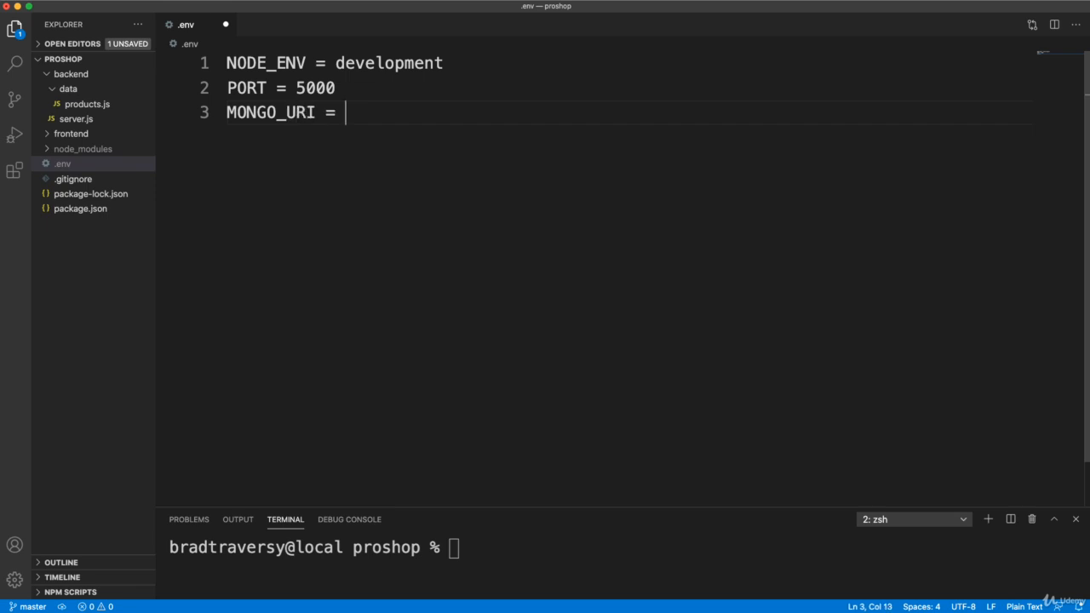
pyautogui.press('super+v')
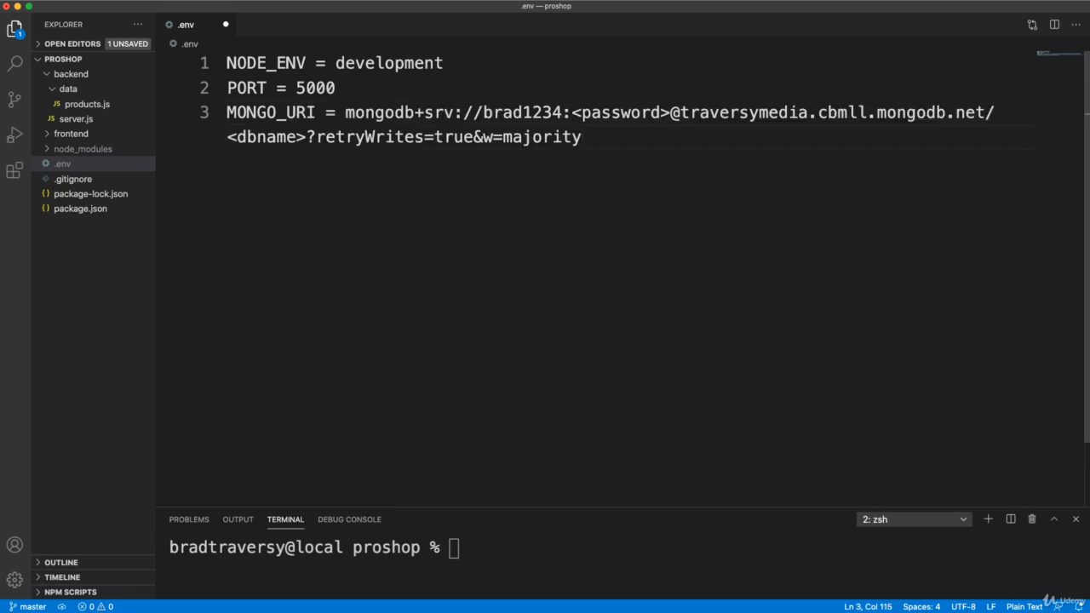
# Set the database name to proshop, fill in the account password, and save .env.
pyautogui.press('Left')
pyautogui.press('Left')
pyautogui.press('Left')
pyautogui.press('Left')
pyautogui.press('Left')
pyautogui.press('Left')
pyautogui.press('Left')
pyautogui.press('Left')
pyautogui.press('Left')
pyautogui.press('Left')
pyautogui.press('Left')
pyautogui.press('Left')
pyautogui.press('Left')
pyautogui.press('Left')
pyautogui.press('Left')
pyautogui.press('Left')
pyautogui.press('Left')
pyautogui.press('Left')
pyautogui.press('Left')
pyautogui.press('Left')
pyautogui.press('Right')
pyautogui.press('BackSpace')
pyautogui.press('BackSpace')
pyautogui.press('BackSpace')
pyautogui.press('BackSpace')
pyautogui.press('BackSpace')
pyautogui.press('BackSpace')
pyautogui.press('BackSpace')
pyautogui.press('BackSpace')
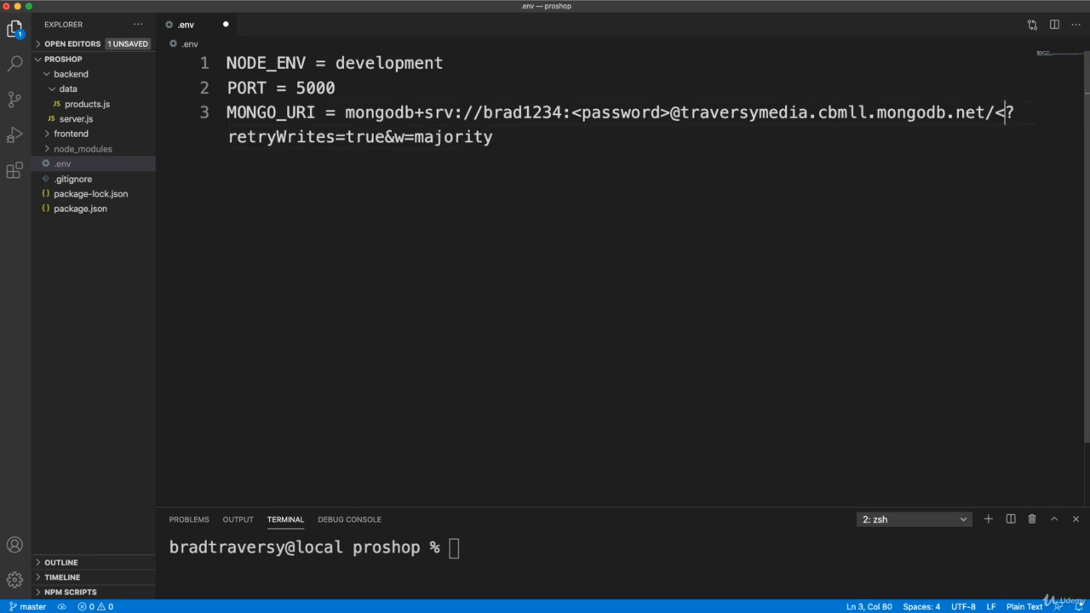
pyautogui.write('shop')
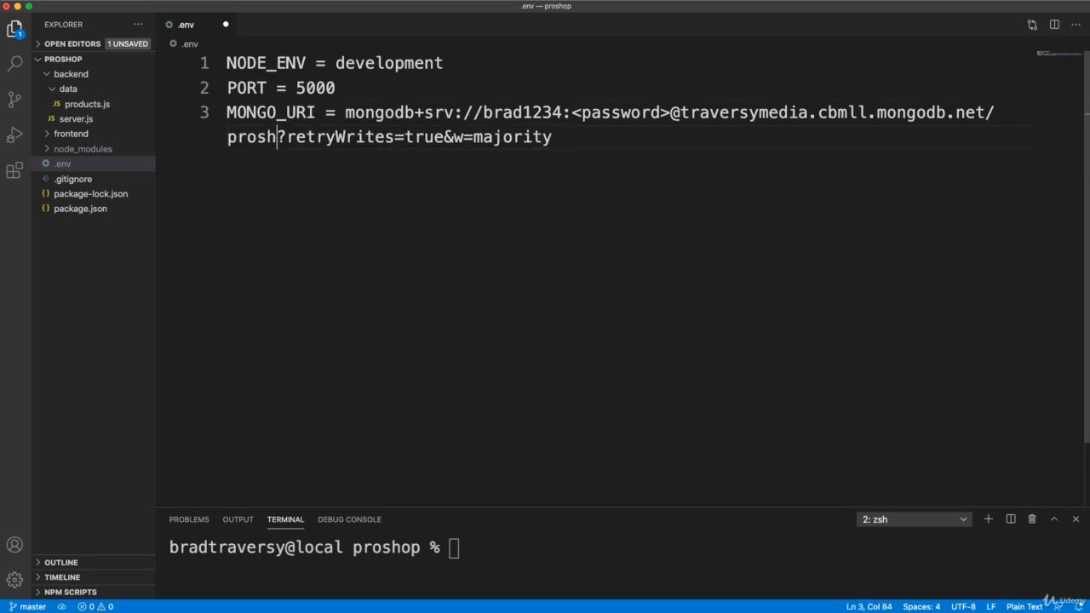
pyautogui.hotkey('alt', 'Left')
pyautogui.hotkey('alt', 'Left')
pyautogui.hotkey('alt', 'Left')
pyautogui.hotkey('alt', 'Left')
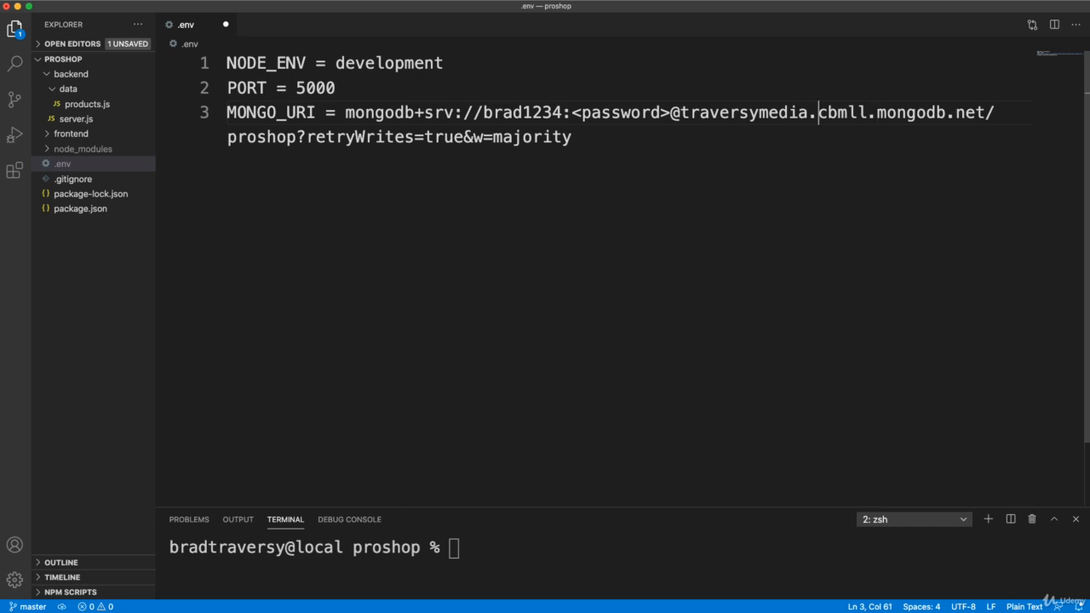
pyautogui.hotkey('alt', 'Left')
pyautogui.hotkey('alt', 'Left')
pyautogui.press('Right')
pyautogui.press('BackSpace')
pyautogui.press('BackSpace')
pyautogui.press('BackSpace')
pyautogui.press('BackSpace')
pyautogui.press('BackSpace')
pyautogui.press('BackSpace')
pyautogui.press('BackSpace')
pyautogui.press('BackSpace')
pyautogui.press('BackSpace')
pyautogui.press('BackSpace')
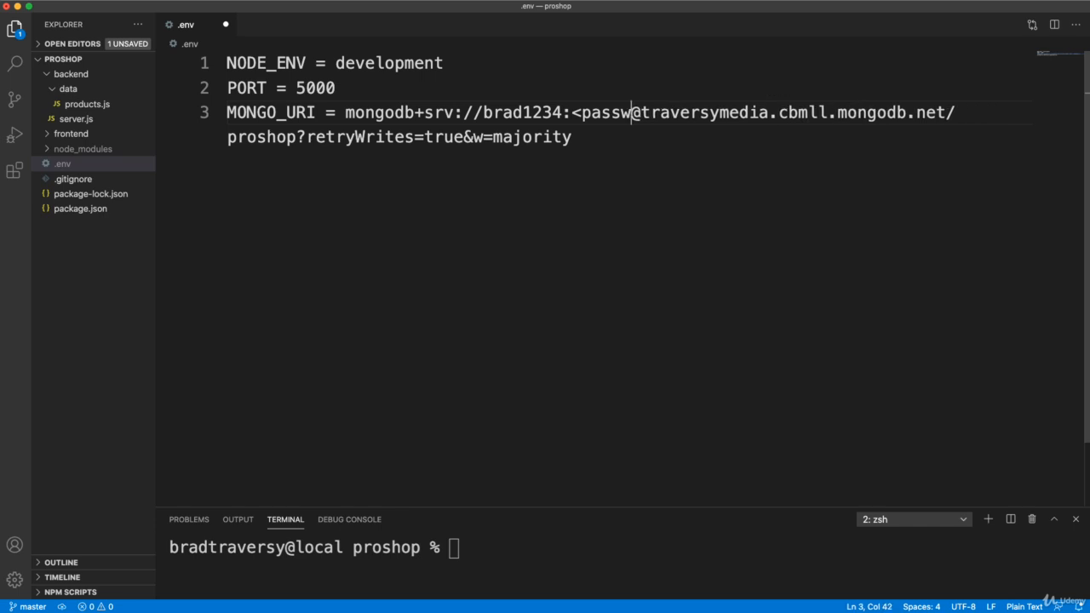
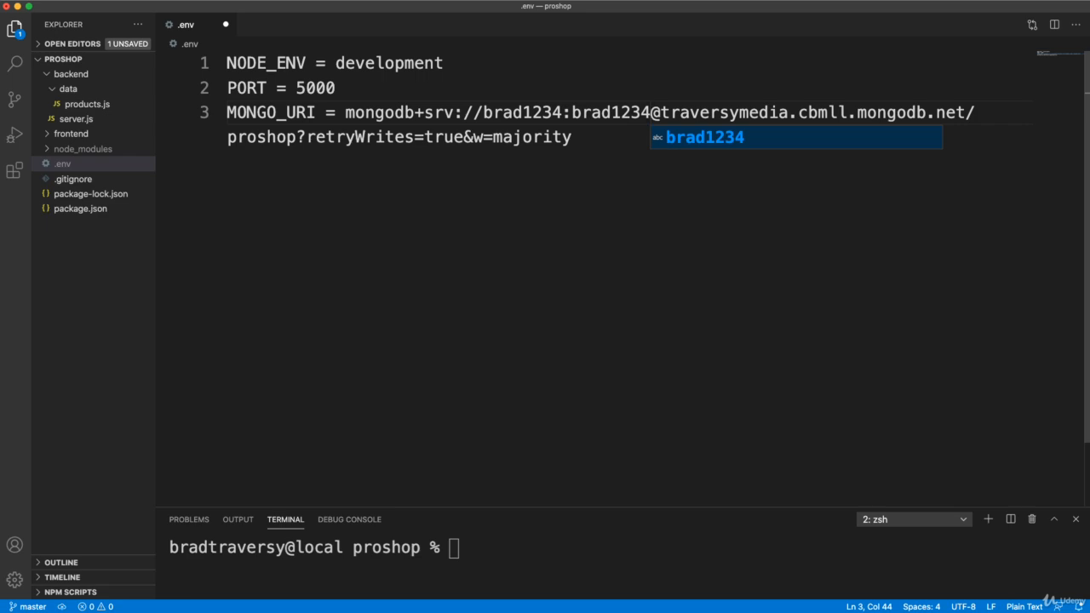
pyautogui.press('super+s')
# Close .env, dismiss the Atlas Connect to TraversyMedia dialog, and open a new Chrome tab.
pyautogui.click(225, 24)
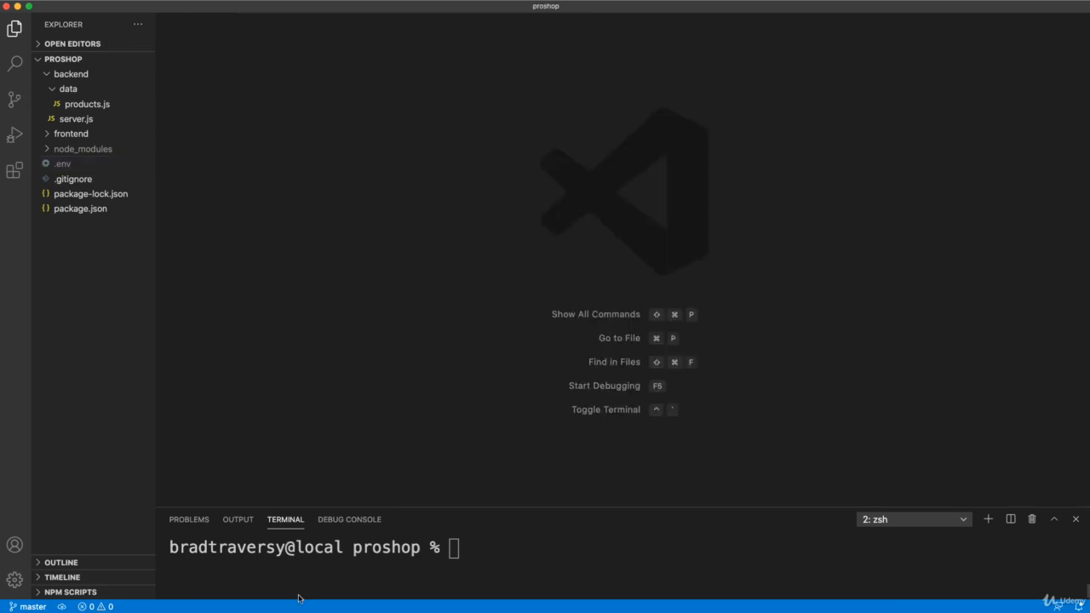
pyautogui.press('super+Tab')
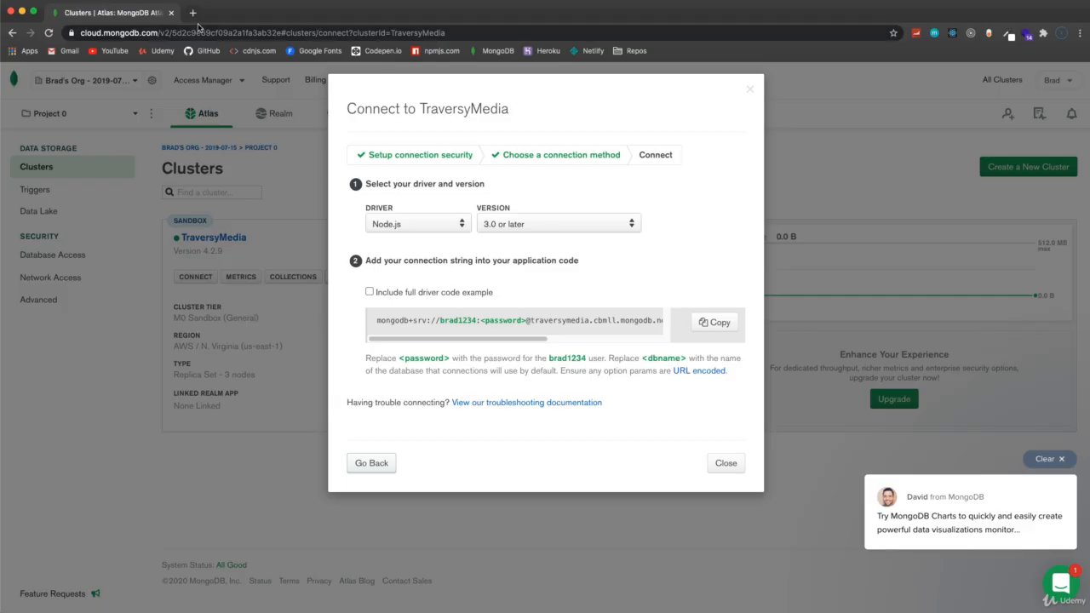
pyautogui.click(729, 464)
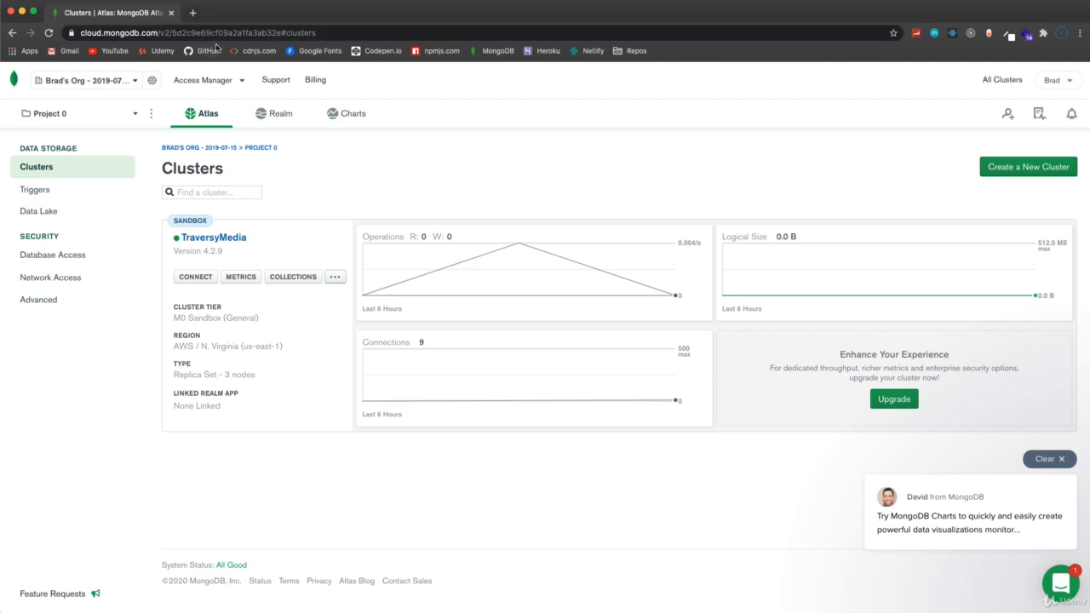
pyautogui.click(192, 13)
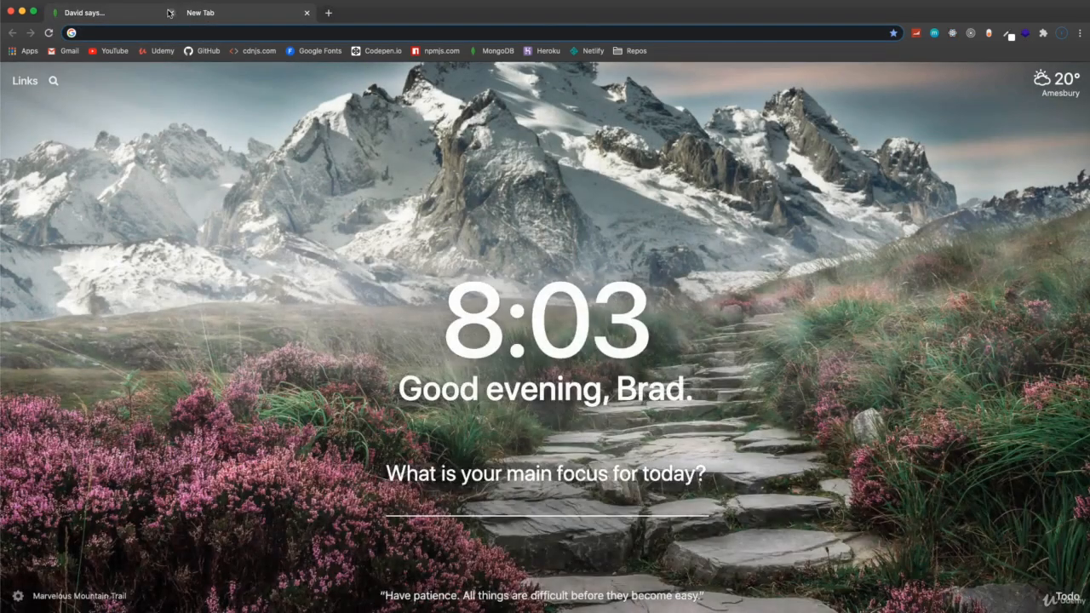